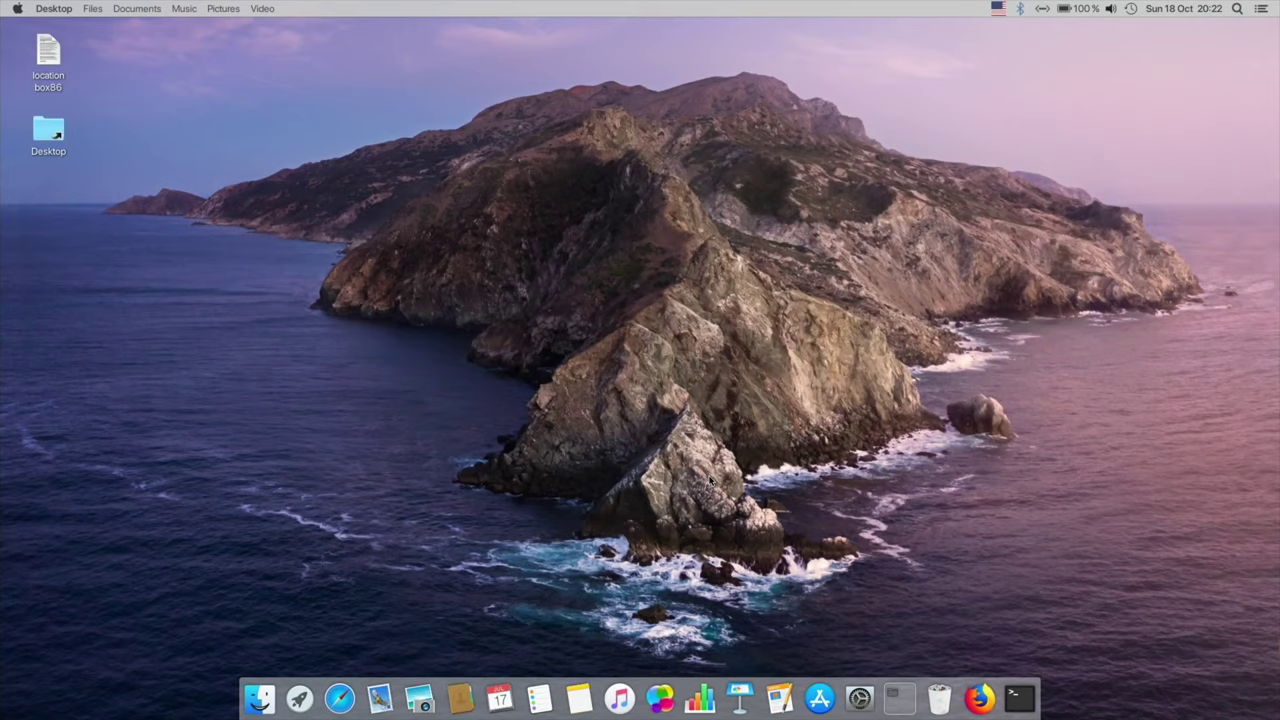
- Run armhf in a new Terminal window, then minimize the Terminal
{"action": "left_click", "coordinate": [1020, 695]}
{"action": "type", "text": "armhf"}
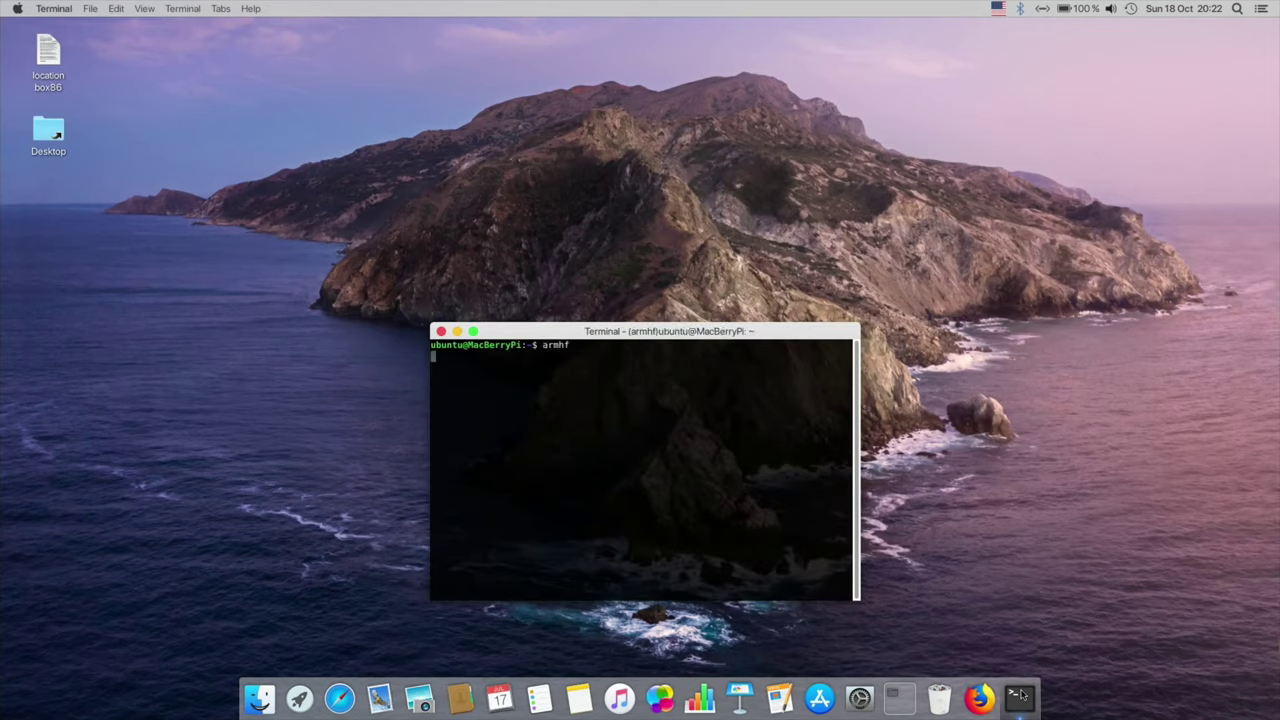
{"action": "left_click", "coordinate": [457, 331]}
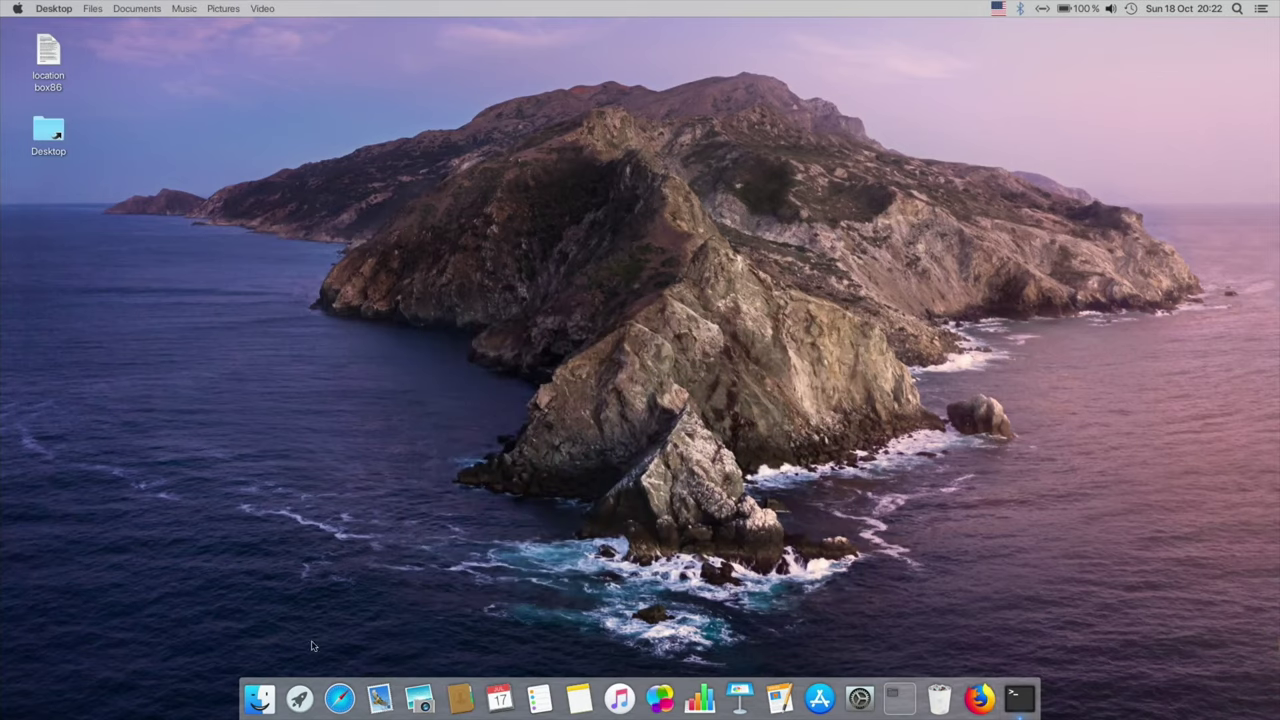
- Launch Mac OS 7 from the wine folder under Applications in Finder
{"action": "left_click", "coordinate": [259, 698]}
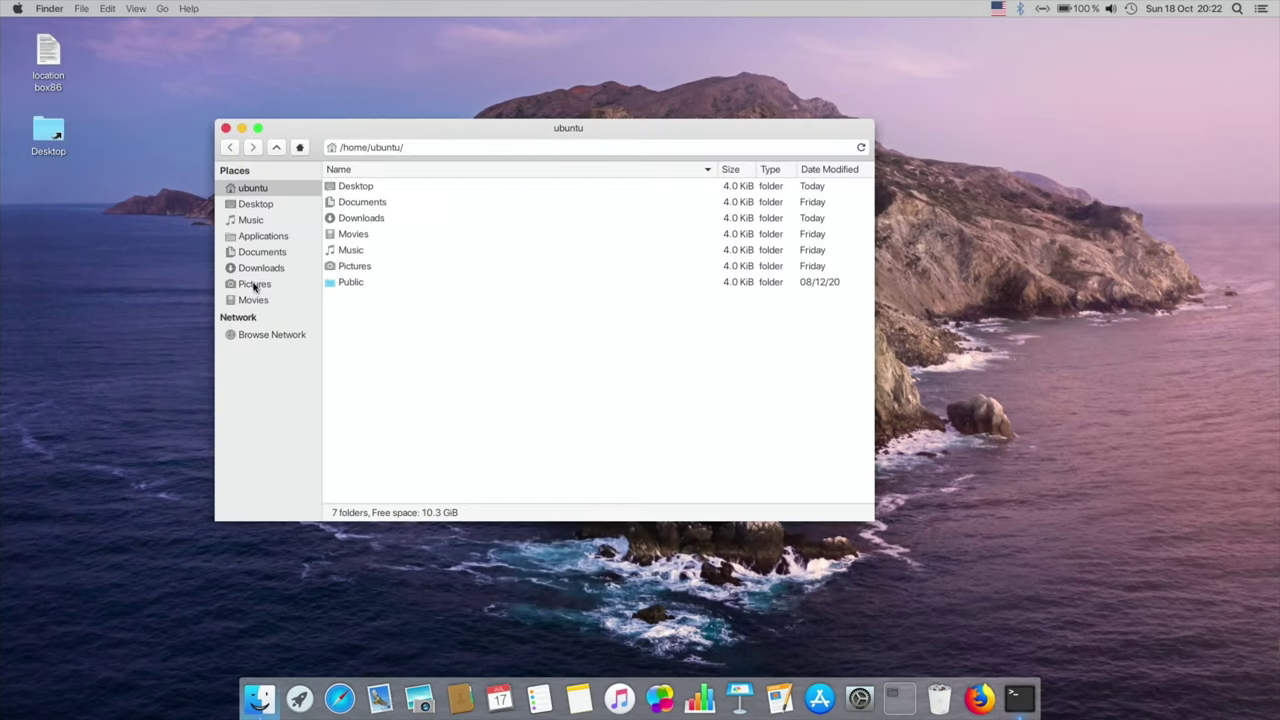
{"action": "left_click", "coordinate": [262, 238]}
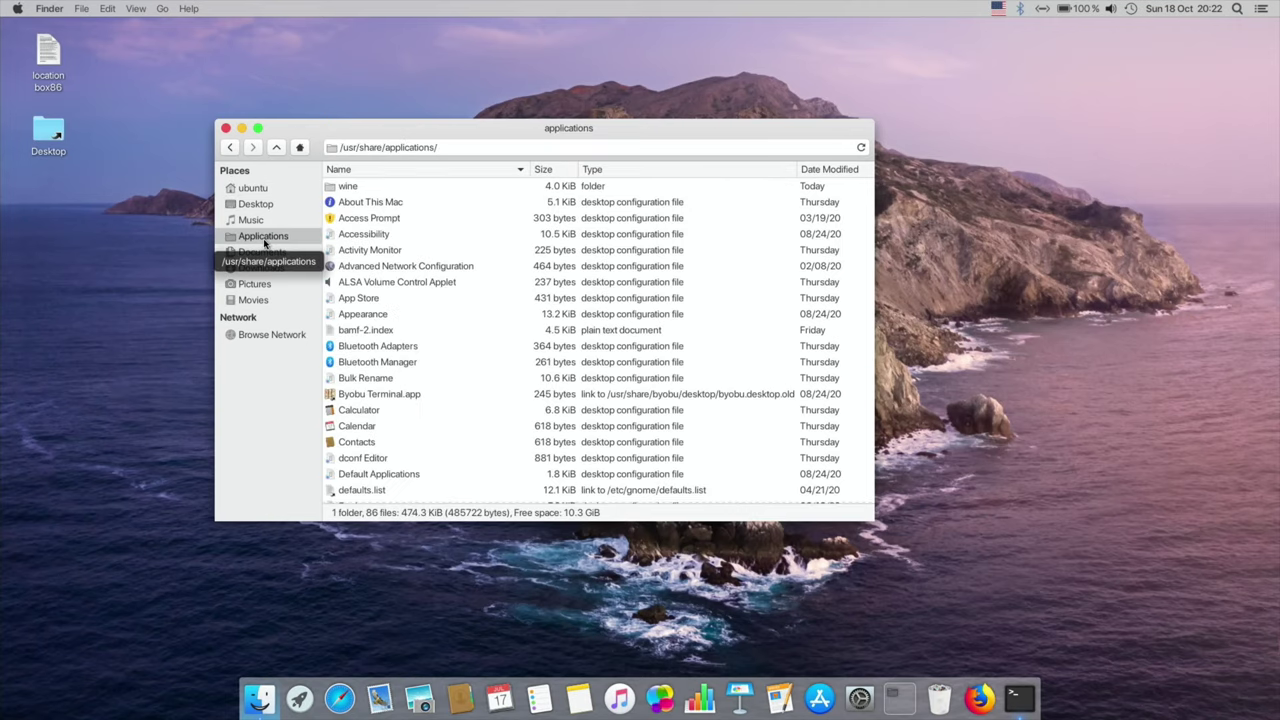
{"action": "double_click", "coordinate": [346, 187]}
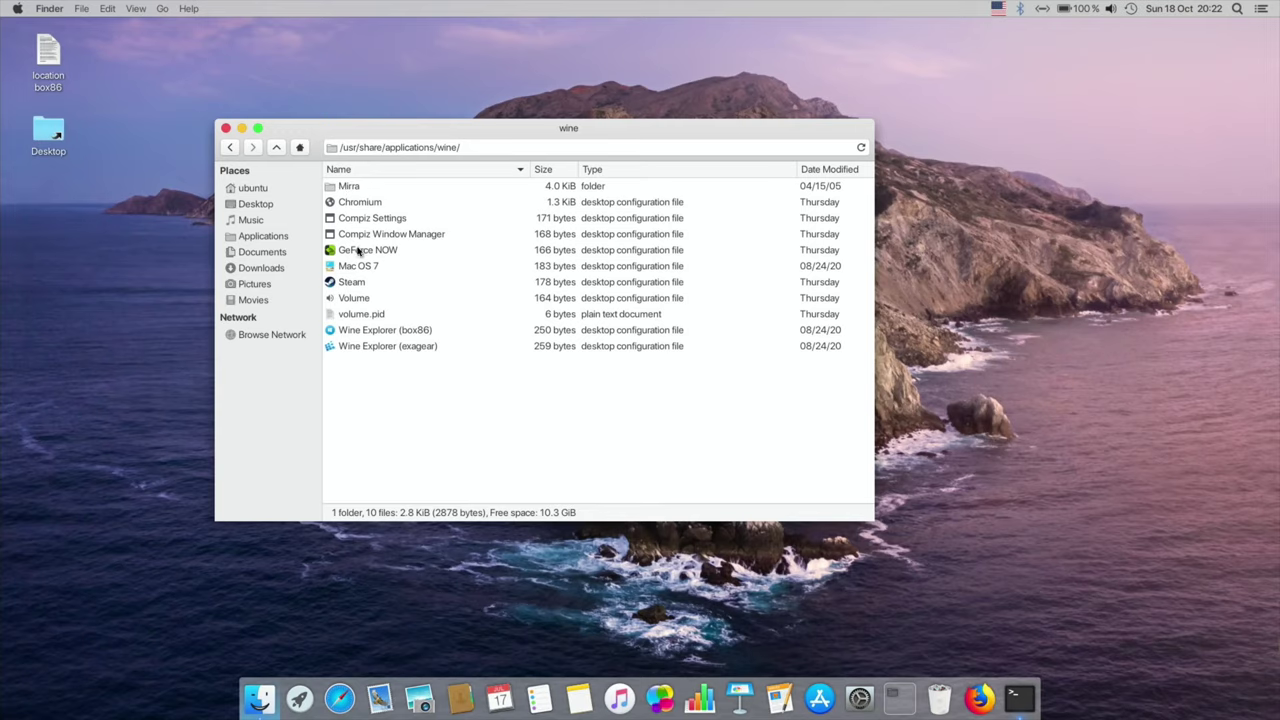
{"action": "double_click", "coordinate": [362, 266]}
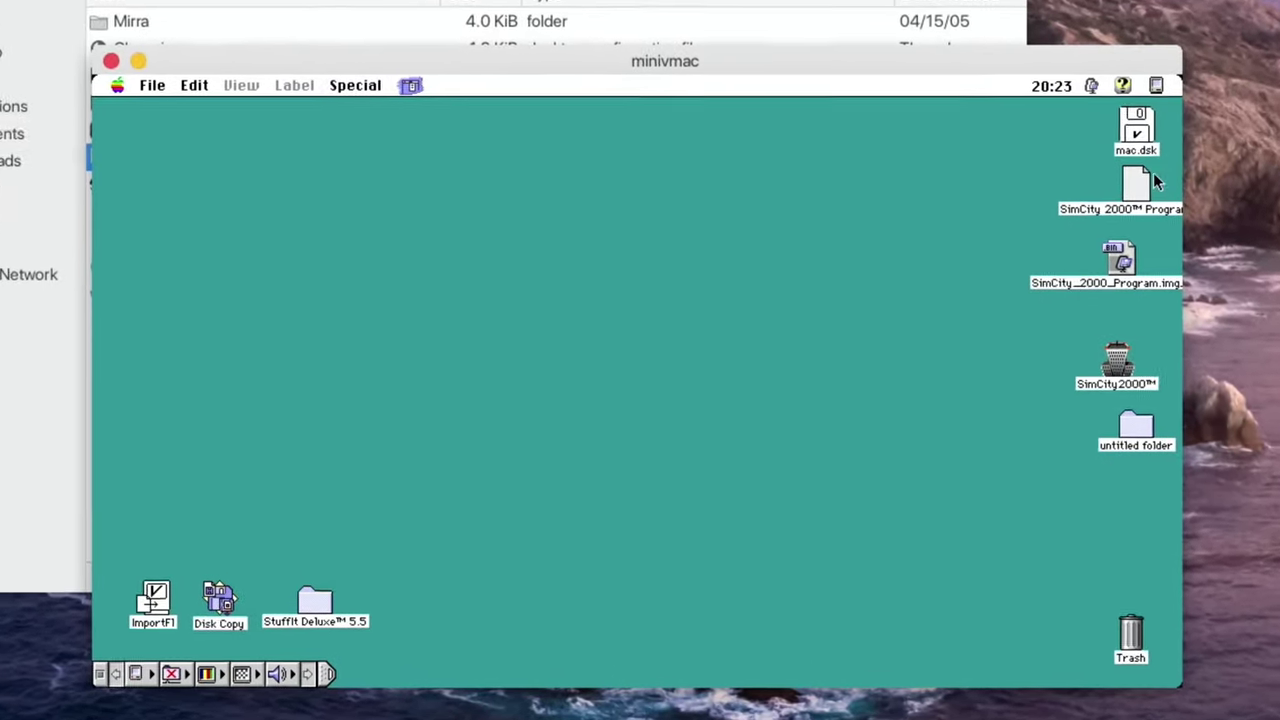
- Browse the Special, Edit and File menus, then start Jigsaw Puzzle and drag its window down-right
{"action": "left_click", "coordinate": [357, 85]}
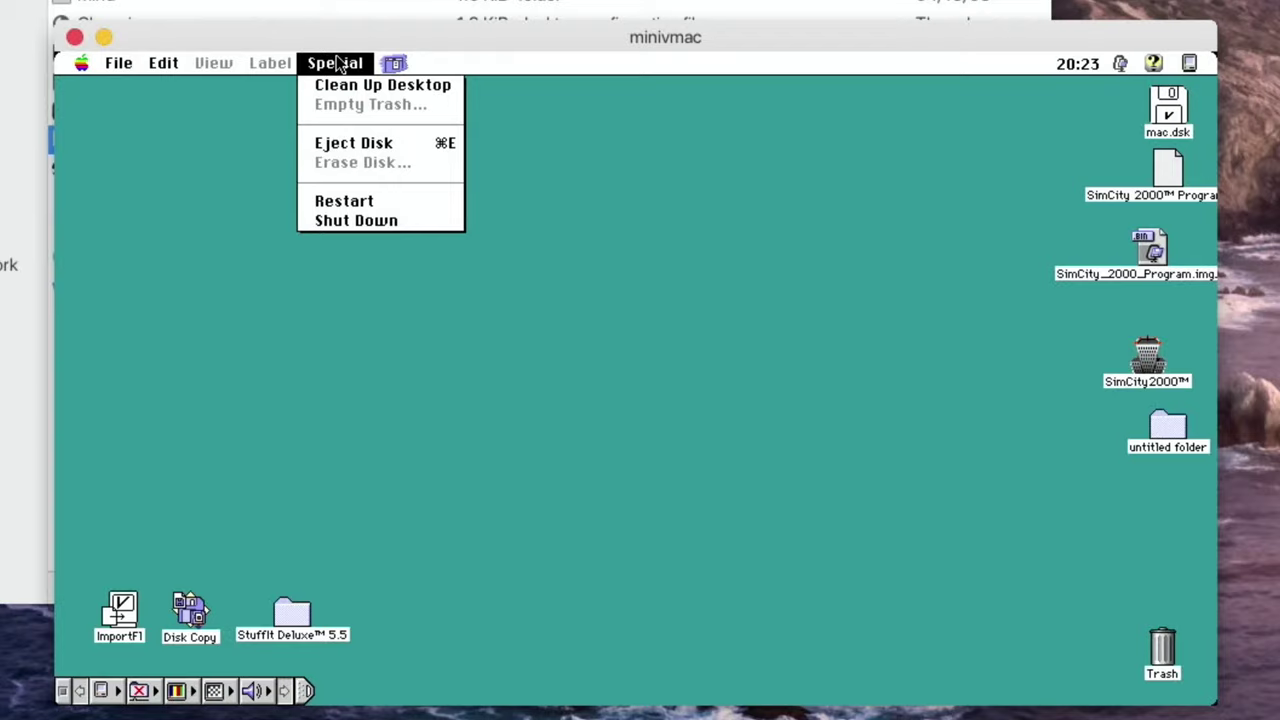
{"action": "left_click_drag", "start_coordinate": [340, 65], "coordinate": [170, 63]}
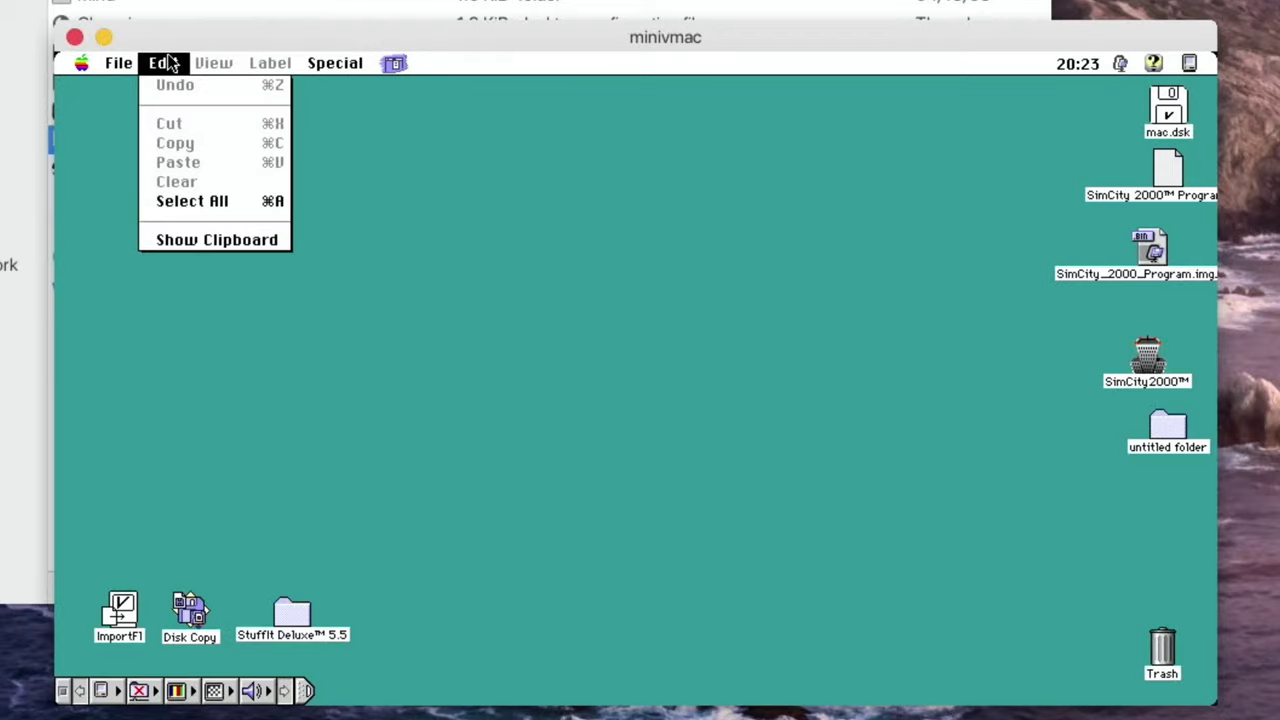
{"action": "left_click_drag", "start_coordinate": [178, 115], "coordinate": [157, 222]}
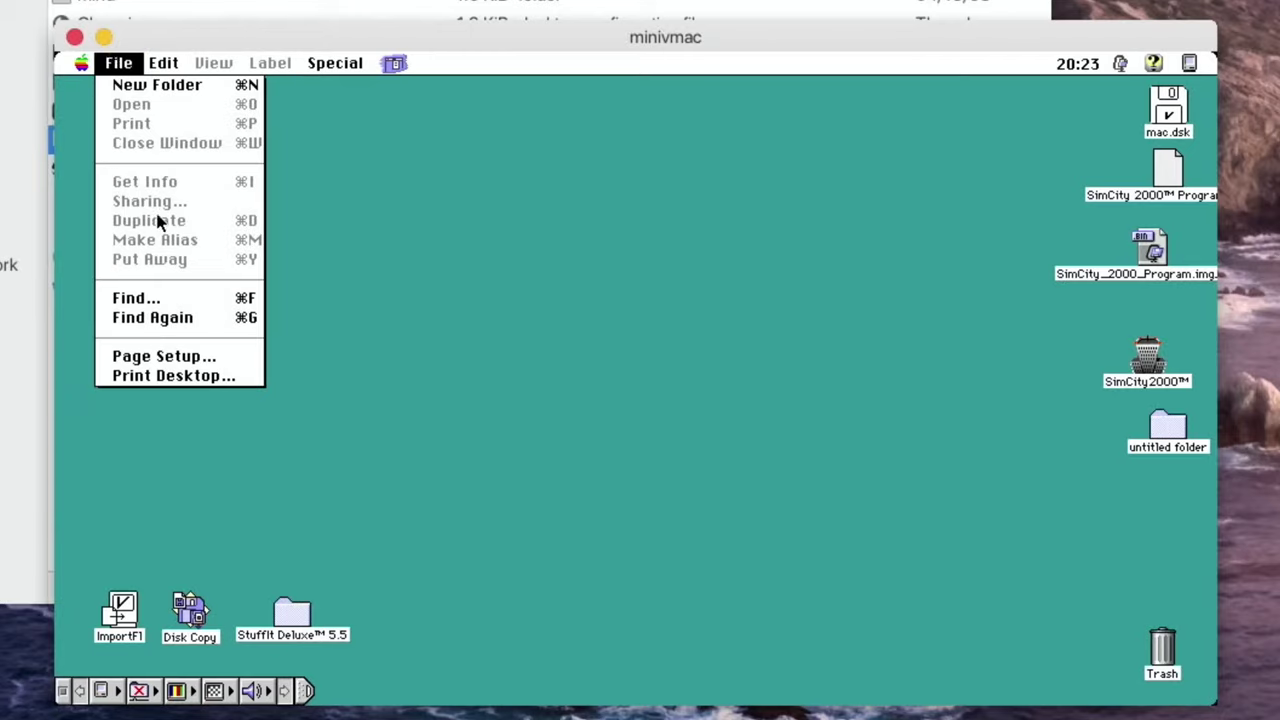
{"action": "left_click_drag", "start_coordinate": [162, 281], "coordinate": [148, 172]}
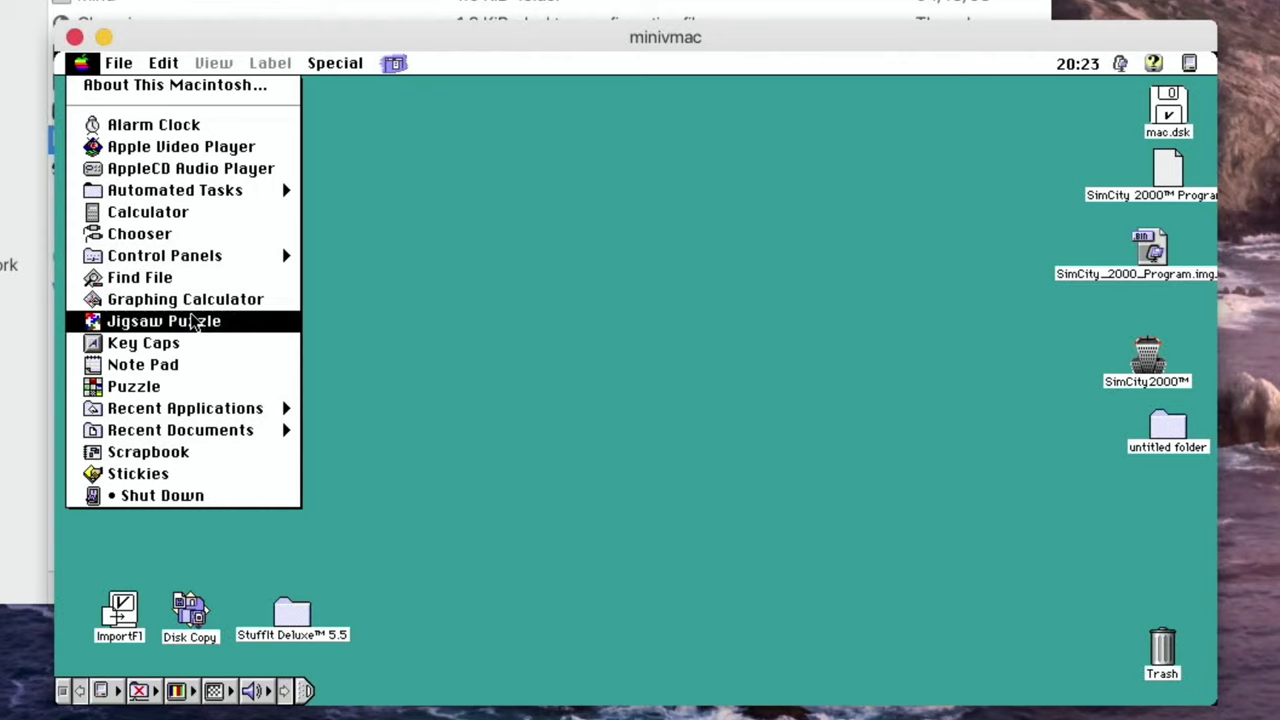
{"action": "left_click", "coordinate": [193, 321]}
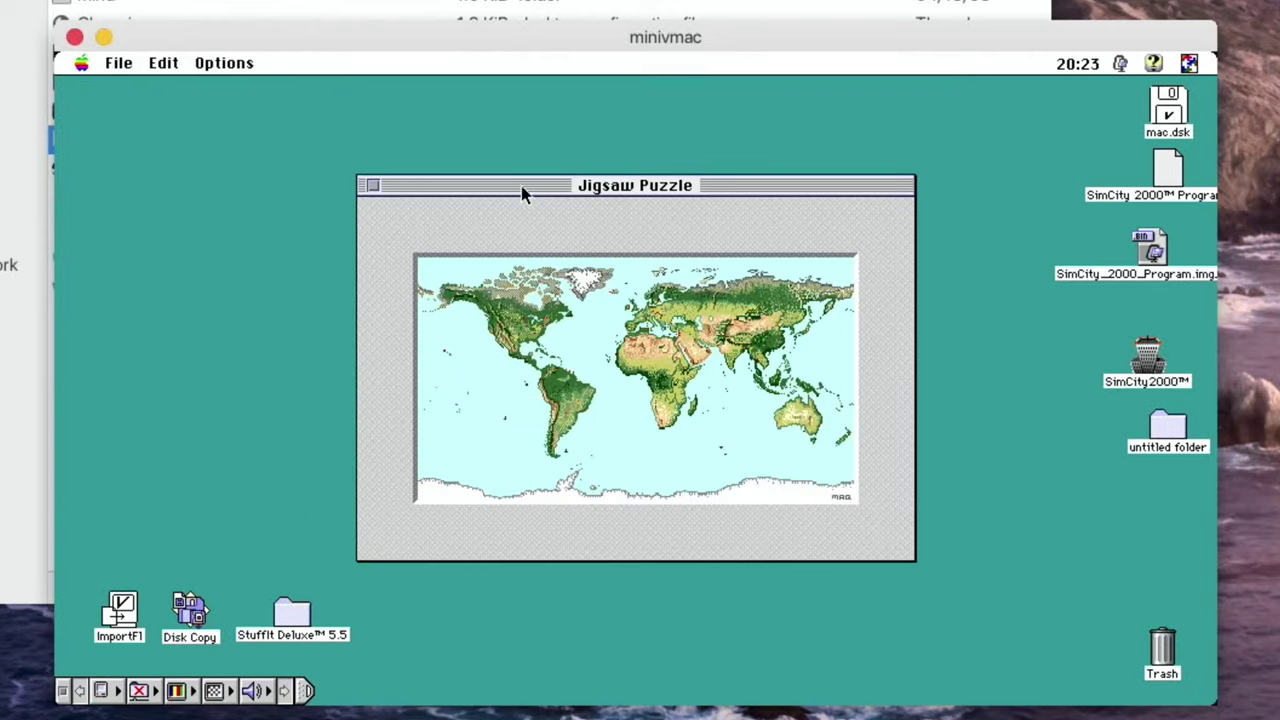
{"action": "left_click_drag", "start_coordinate": [525, 186], "coordinate": [590, 247]}
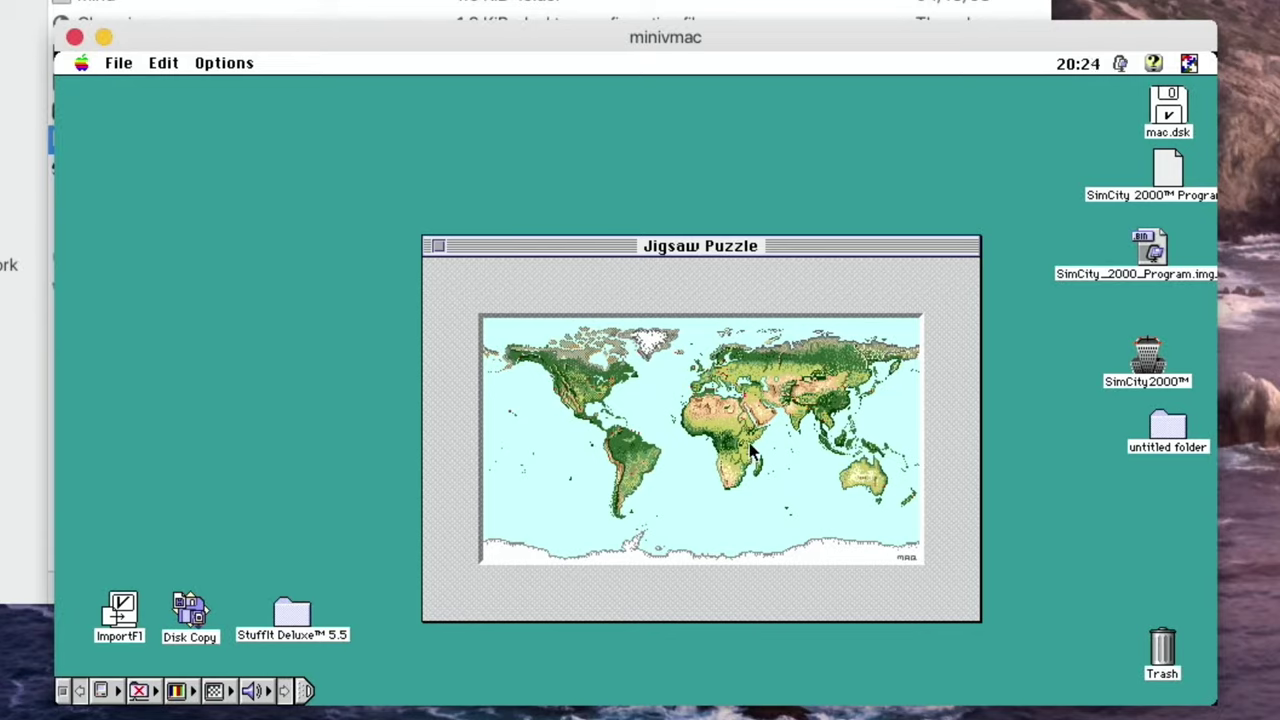
- Close the Jigsaw Puzzle window and dismiss the Apple menu
{"action": "left_click", "coordinate": [438, 246]}
{"action": "left_click", "coordinate": [82, 63]}
{"action": "left_click", "coordinate": [82, 63]}
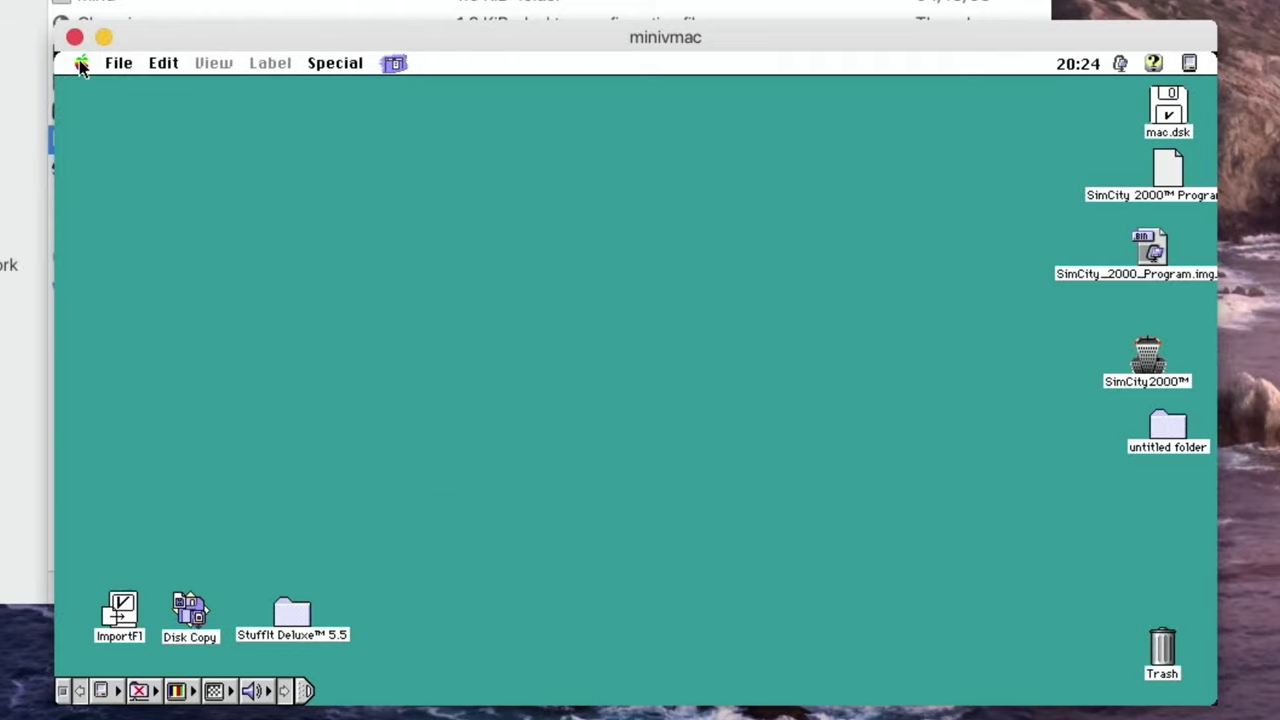
{"action": "left_click", "coordinate": [82, 63]}
{"action": "left_click", "coordinate": [82, 63]}
- Open Note Pad from the Apple menu and move it toward the desktop middle
{"action": "left_click", "coordinate": [82, 66]}
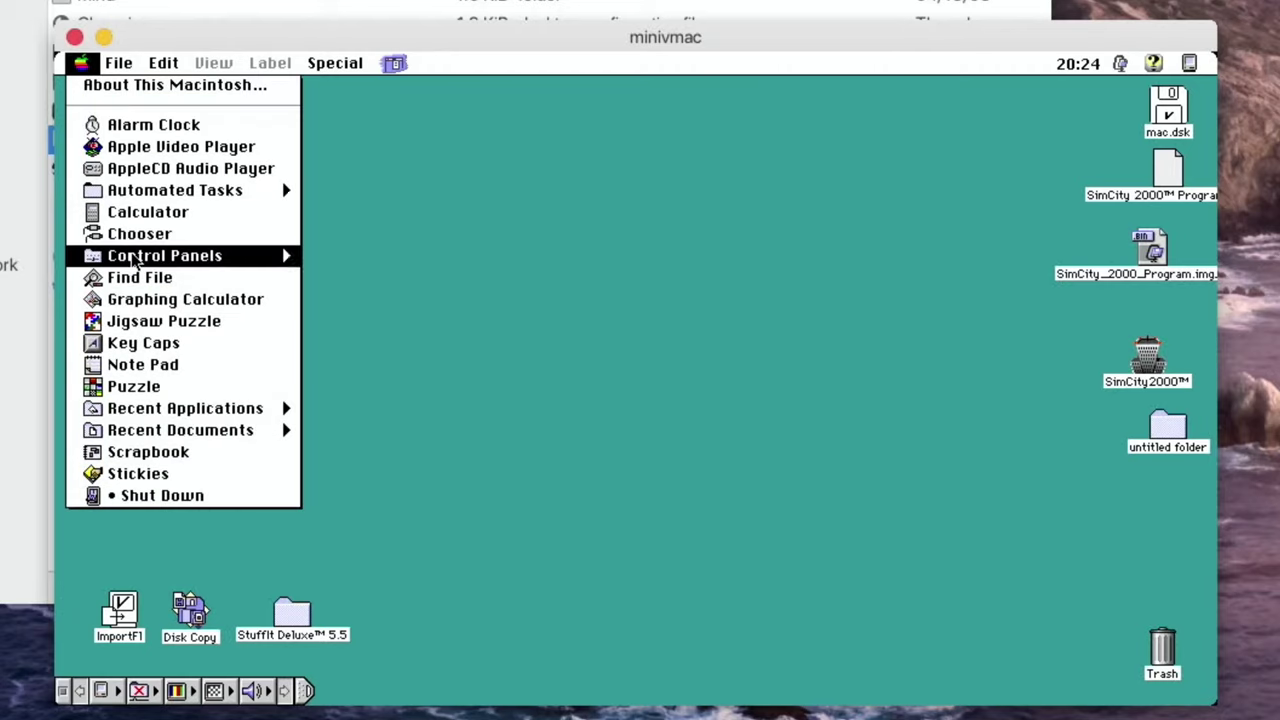
{"action": "mouse_move", "coordinate": [135, 260]}
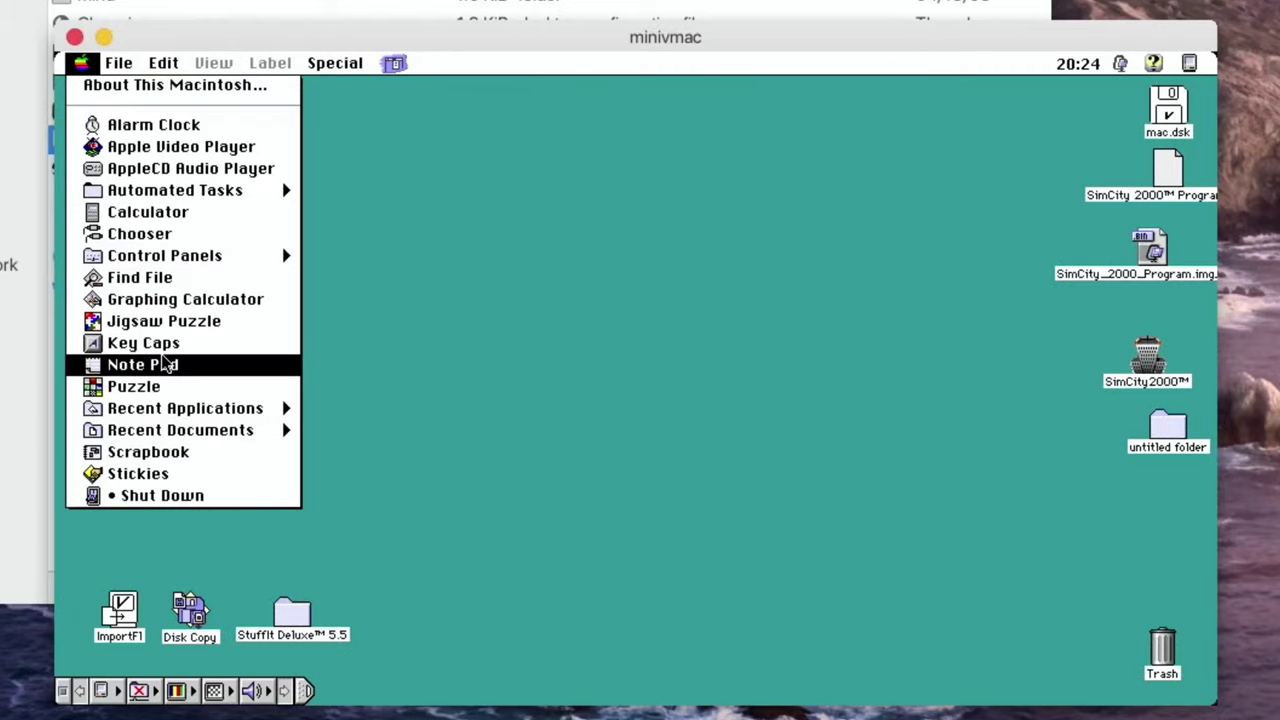
{"action": "mouse_move", "coordinate": [172, 412]}
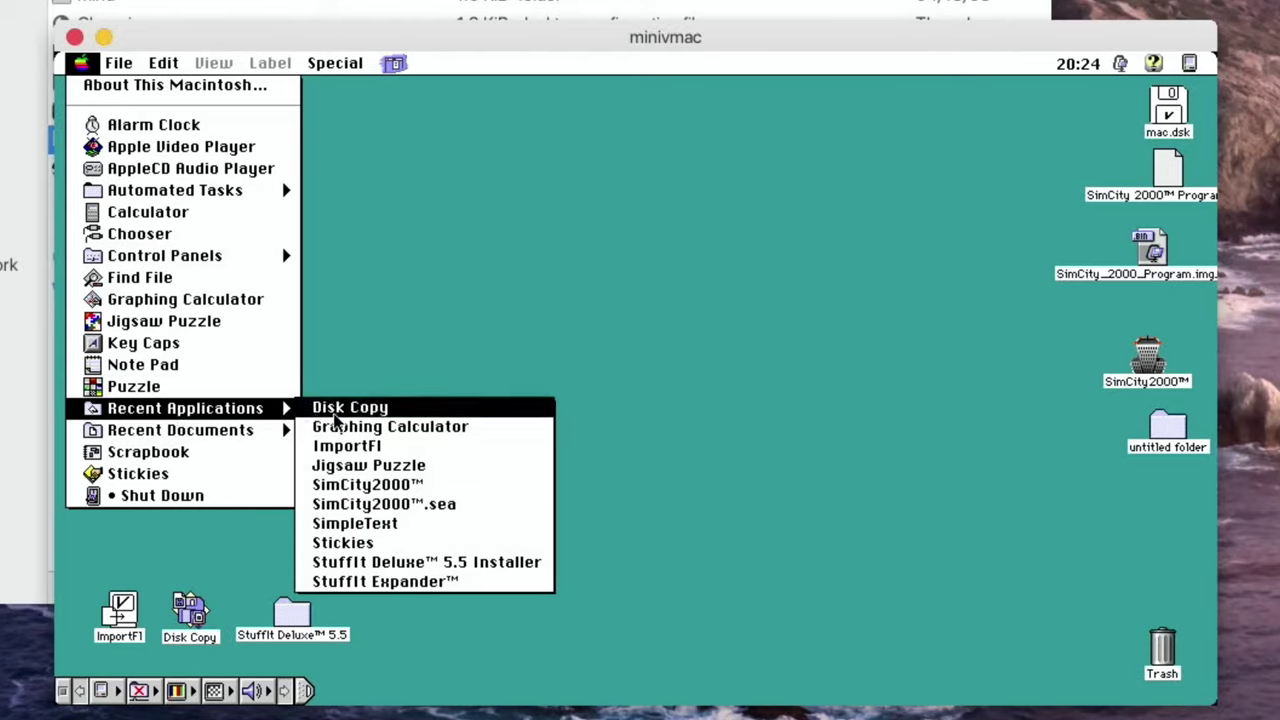
{"action": "left_click", "coordinate": [381, 553]}
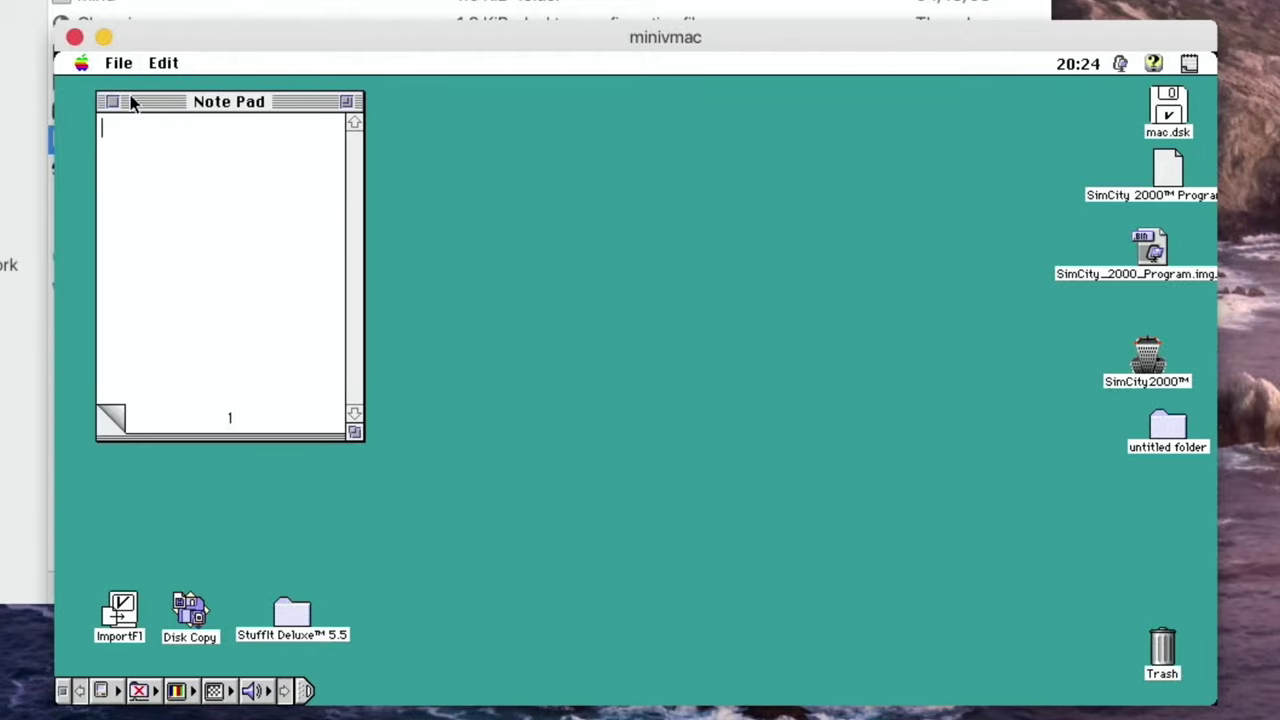
{"action": "left_click_drag", "start_coordinate": [149, 106], "coordinate": [350, 197]}
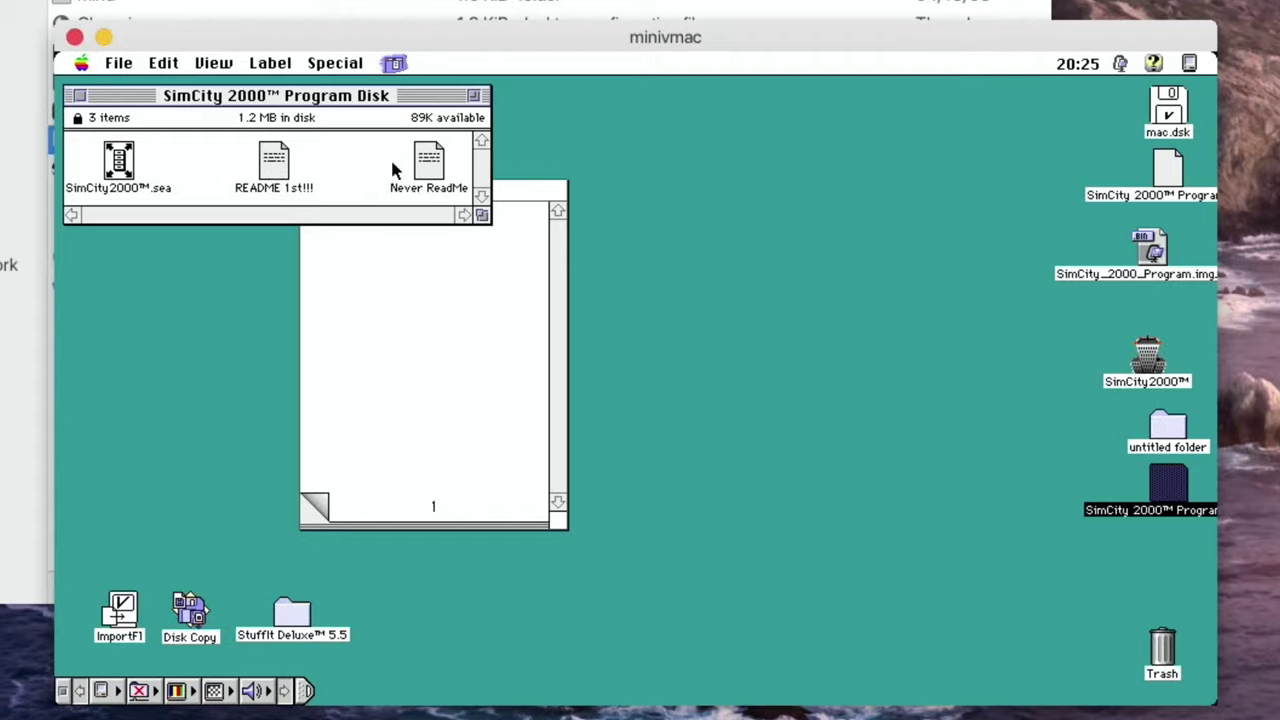
- Close the SimCity 2000 Program Disk window and shut down the emulated Mac
{"action": "left_click", "coordinate": [80, 95]}
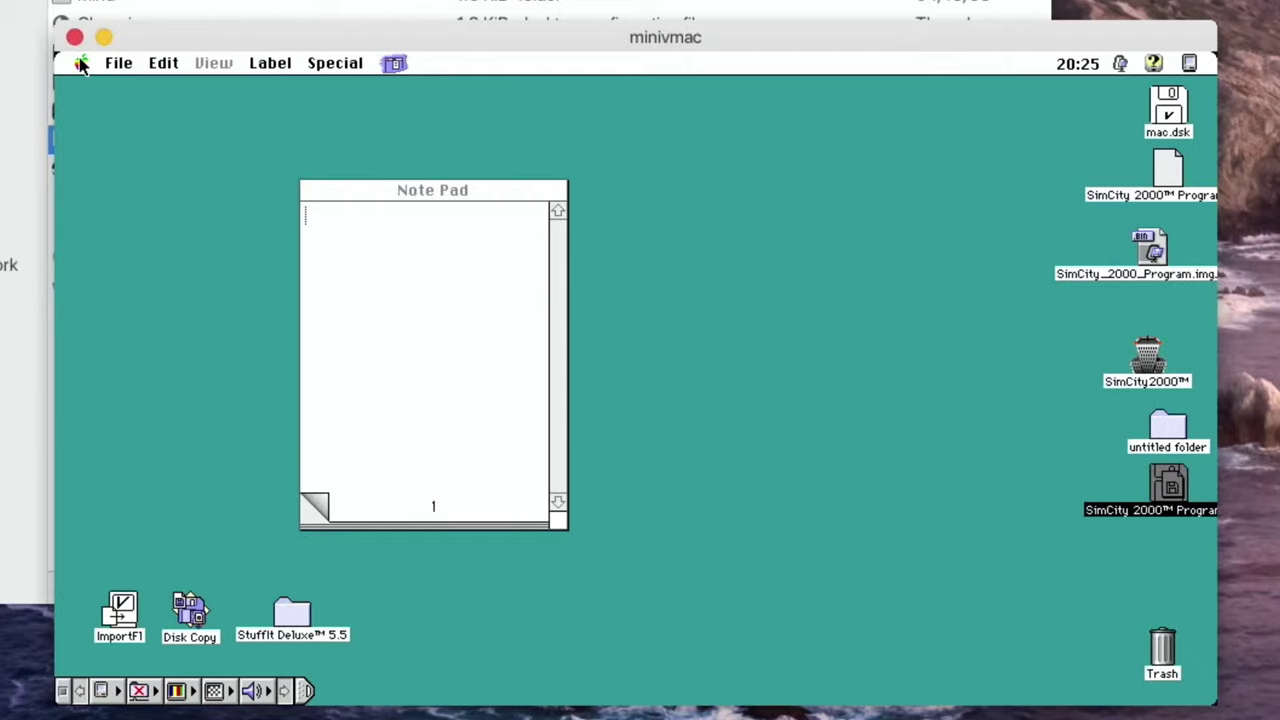
{"action": "left_click", "coordinate": [81, 63]}
{"action": "left_click", "coordinate": [246, 496]}
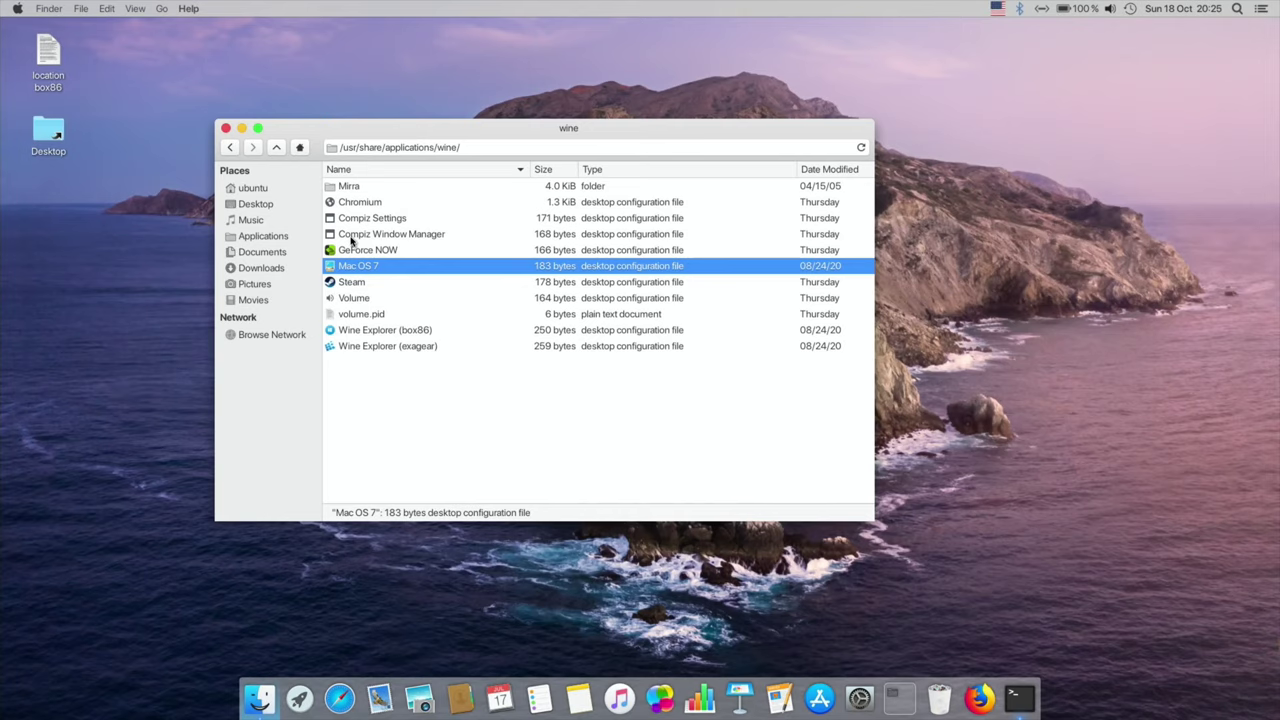
- Launch Compiz Window Manager from the wine applications folder
{"action": "left_click", "coordinate": [351, 237]}
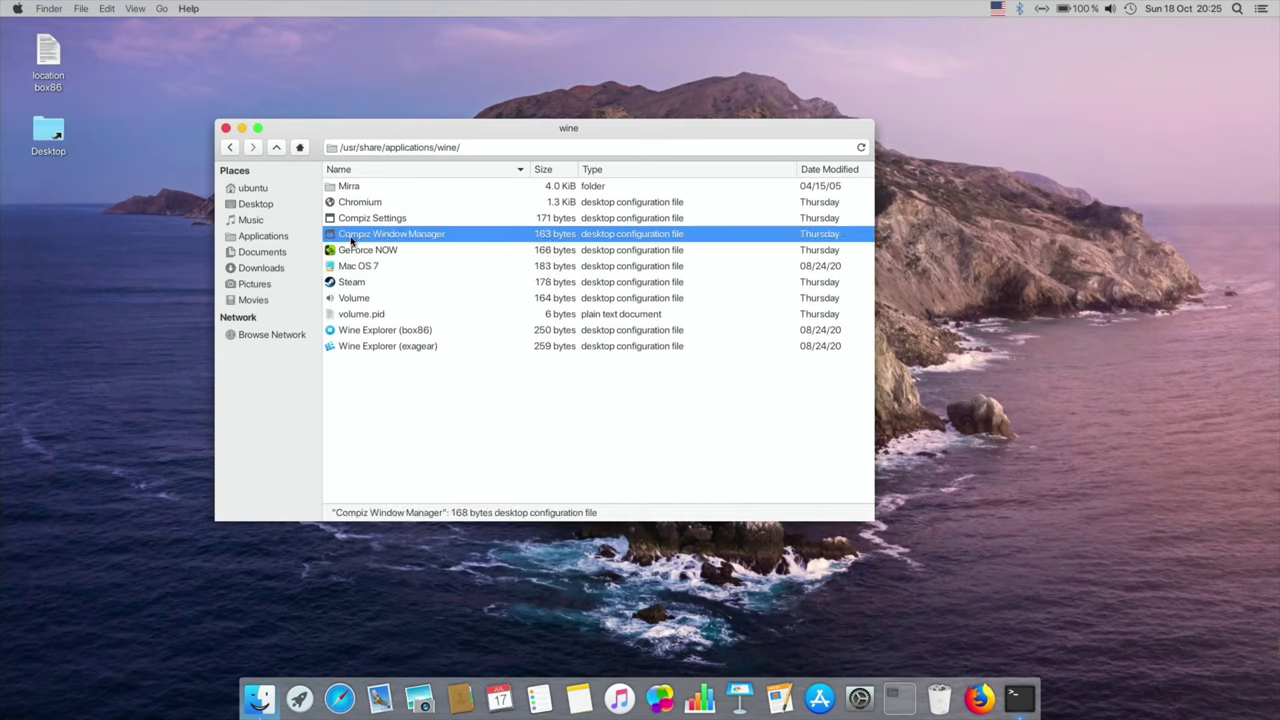
{"action": "double_click", "coordinate": [351, 237]}
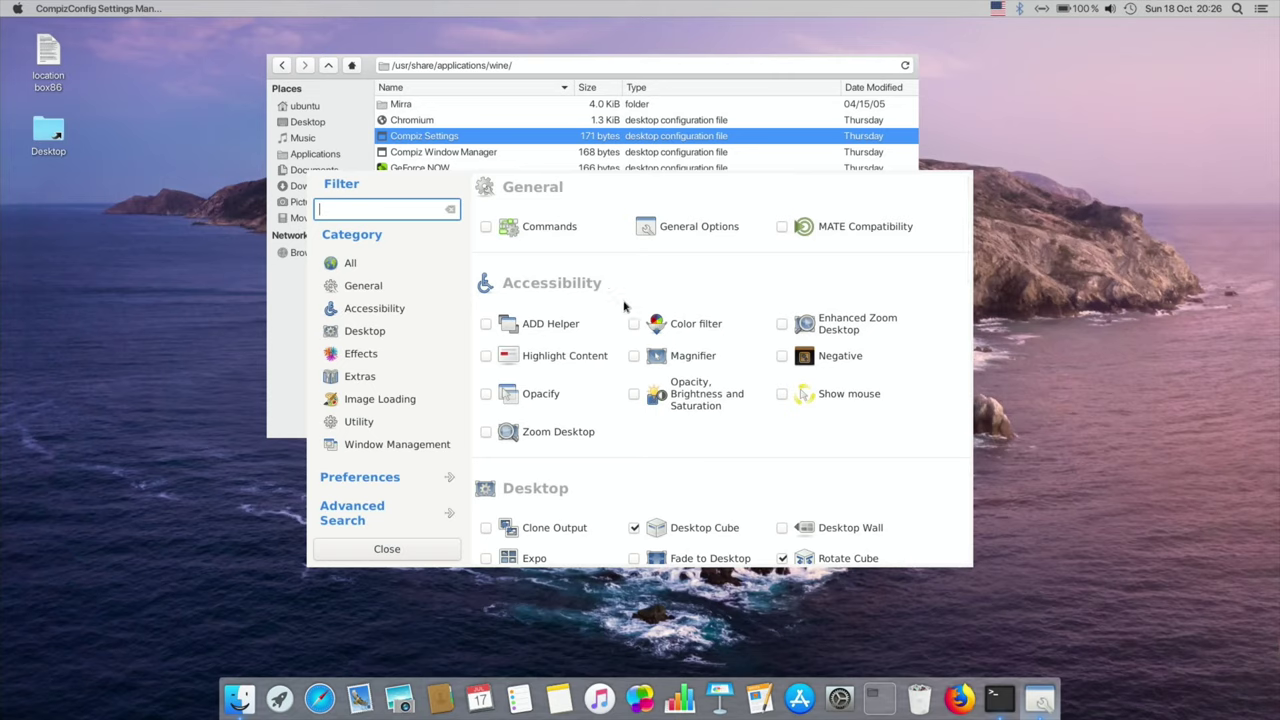
- Spin the desktop cube with Ctrl+Alt+Down and Ctrl+Alt+Right onto a neighbouring desktop
{"action": "scroll", "coordinate": [726, 299], "scroll_direction": "down", "scroll_amount": 3}
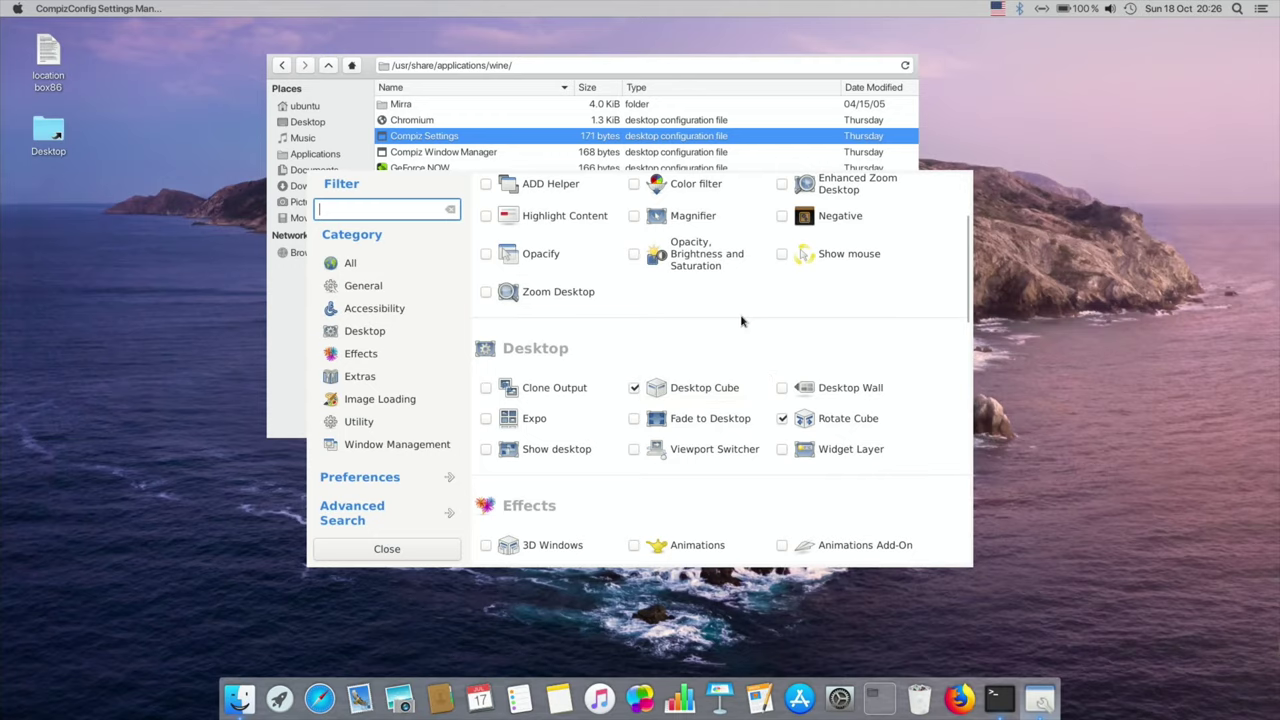
{"action": "key", "text": "ctrl+alt+Down"}
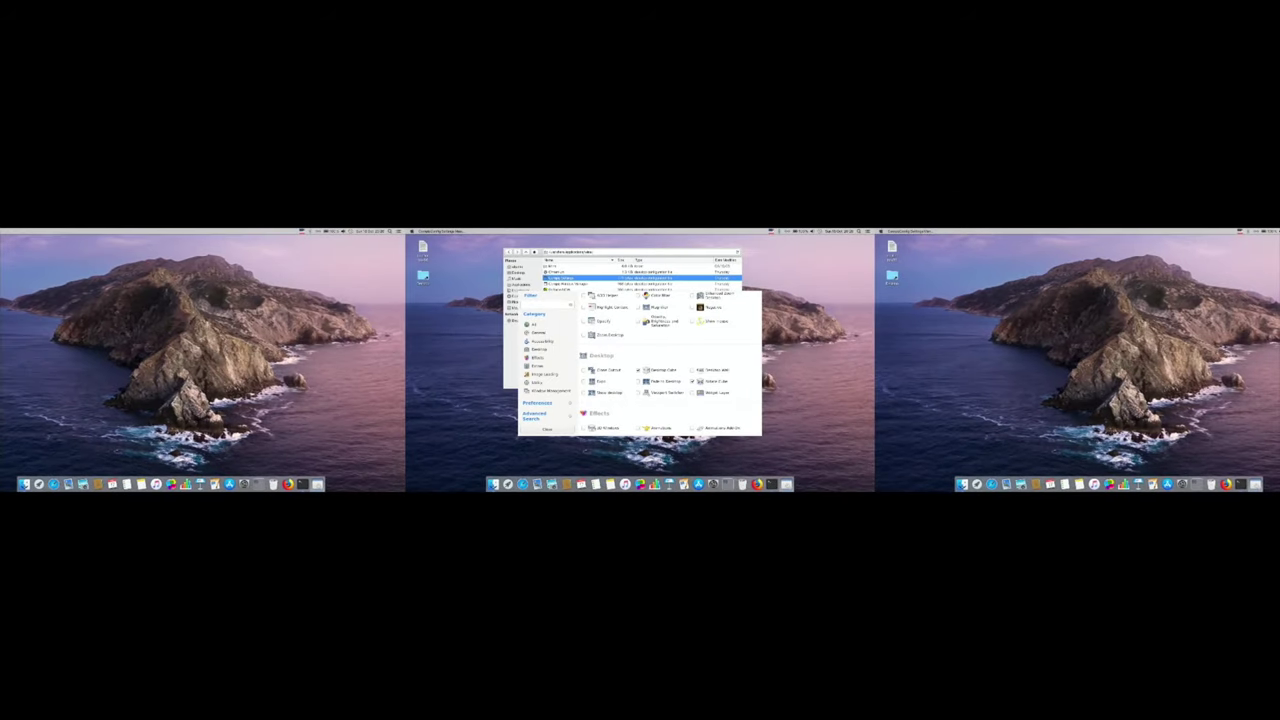
{"action": "key", "text": "ctrl+alt+Right"}
{"action": "key", "text": "ctrl+alt+Right"}
{"action": "key", "text": "ctrl+alt+Right"}
{"action": "key", "text": "ctrl+alt+Right"}
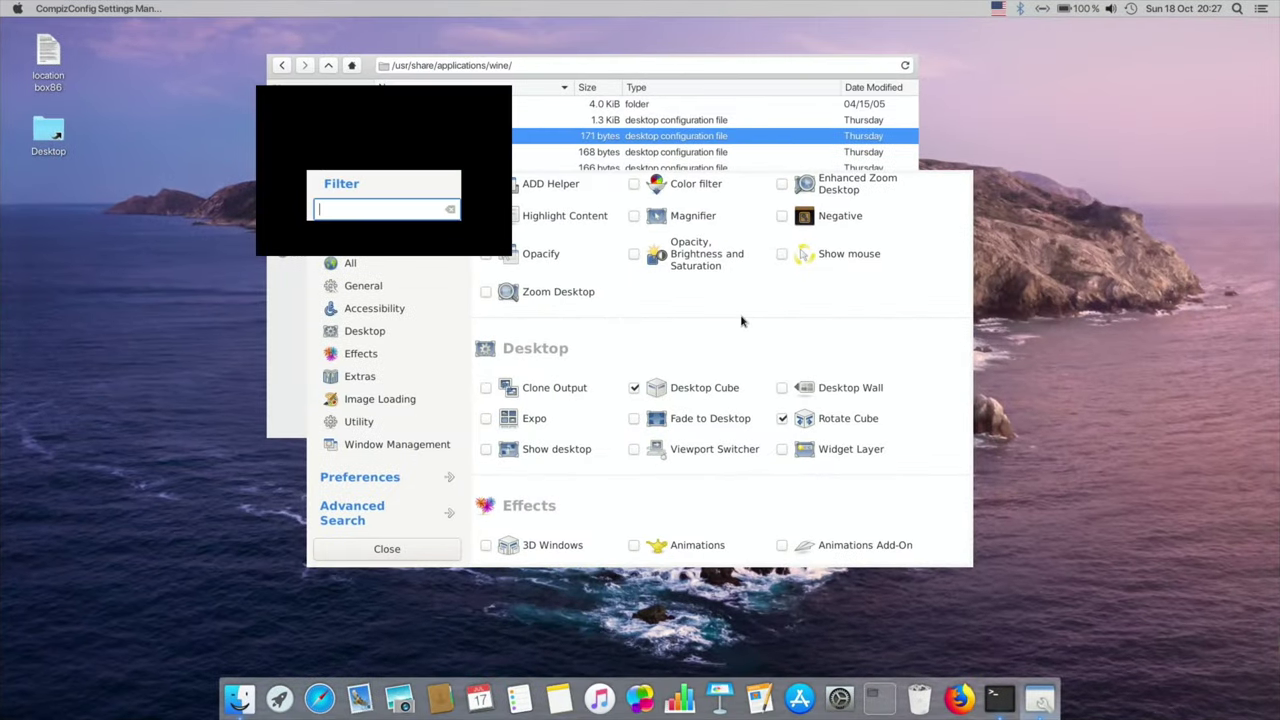
{"action": "key", "text": "ctrl+alt+Down"}
{"action": "key", "text": "ctrl+alt+Right"}
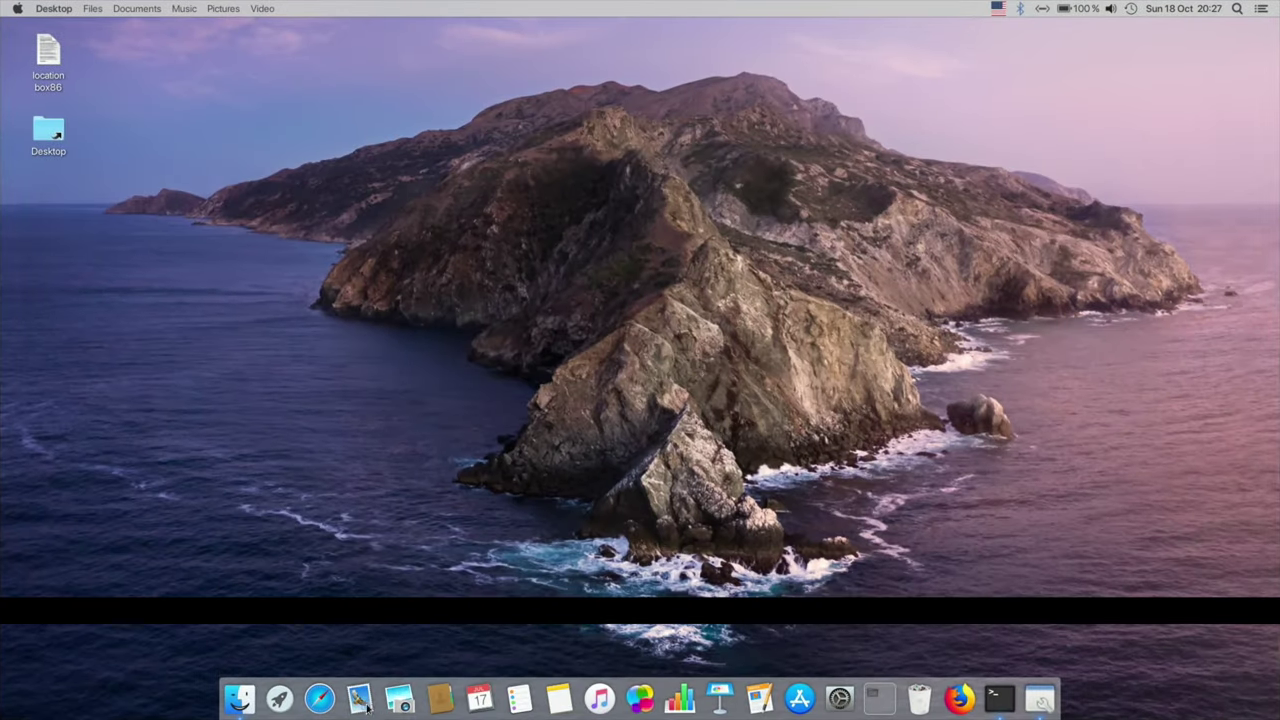
- Launch Calendar and the notes app from the Dock, zooming out to the cube between them
{"action": "left_click", "coordinate": [480, 697]}
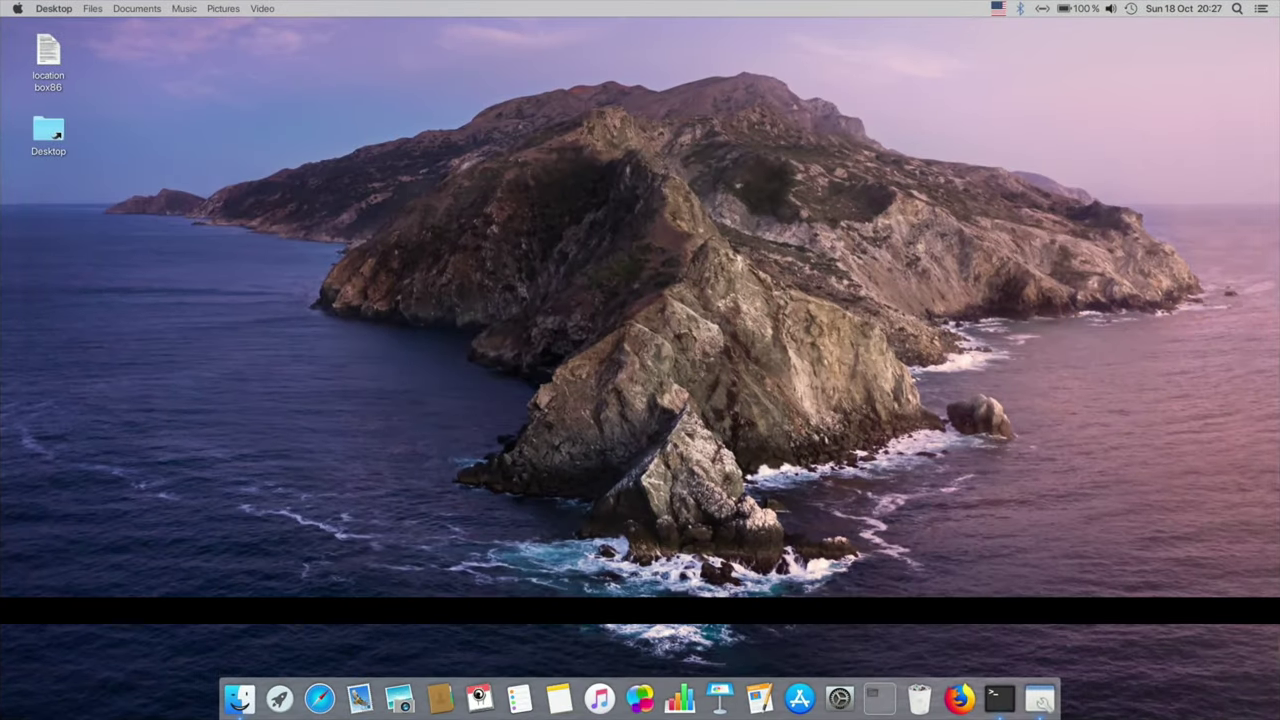
{"action": "key", "text": "ctrl+alt+Down"}
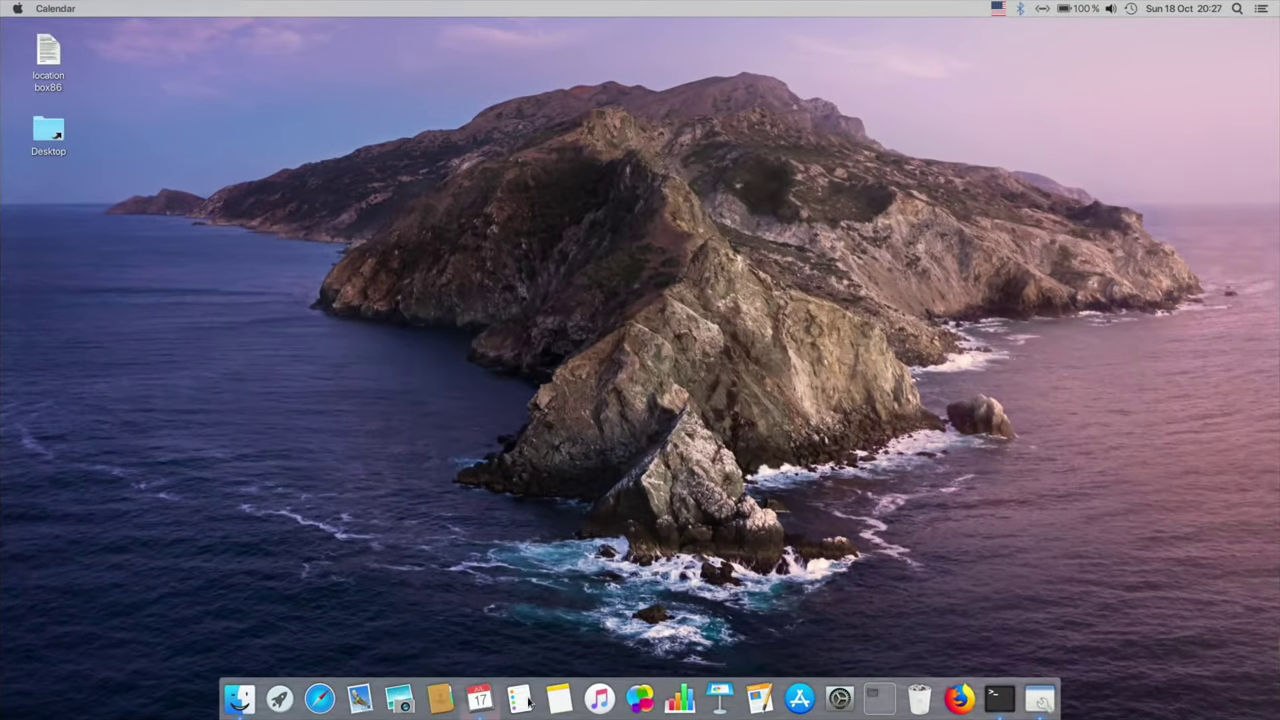
{"action": "left_click", "coordinate": [558, 698]}
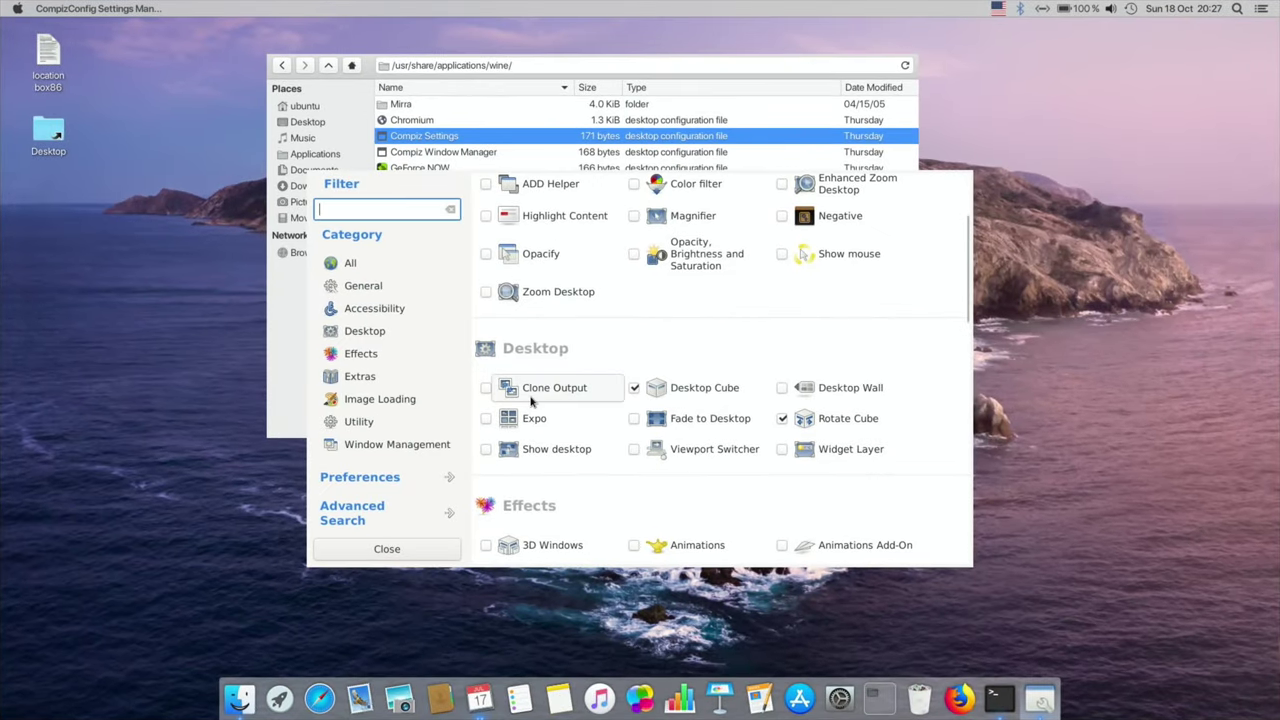
- Enable 3D Windows under Effects and rotate the cube with Ctrl+Alt+Right to view it
{"action": "scroll", "coordinate": [525, 400], "scroll_direction": "down", "scroll_amount": 3}
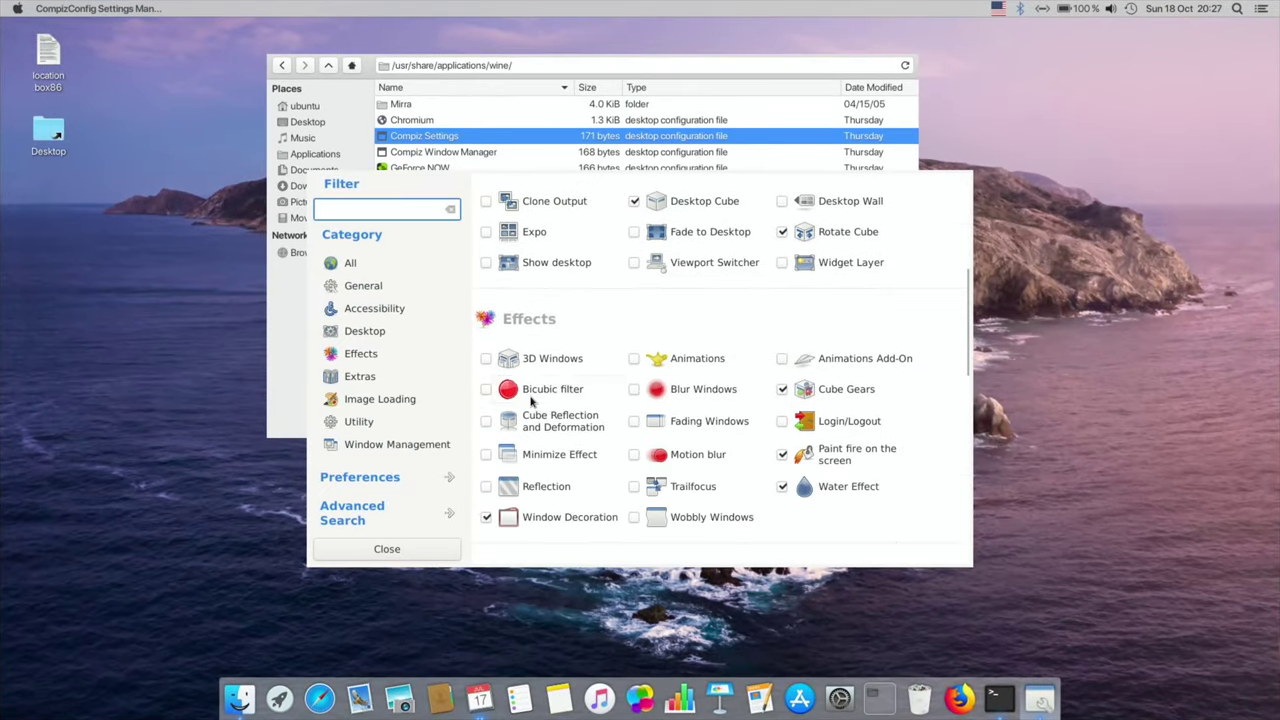
{"action": "left_click", "coordinate": [486, 360]}
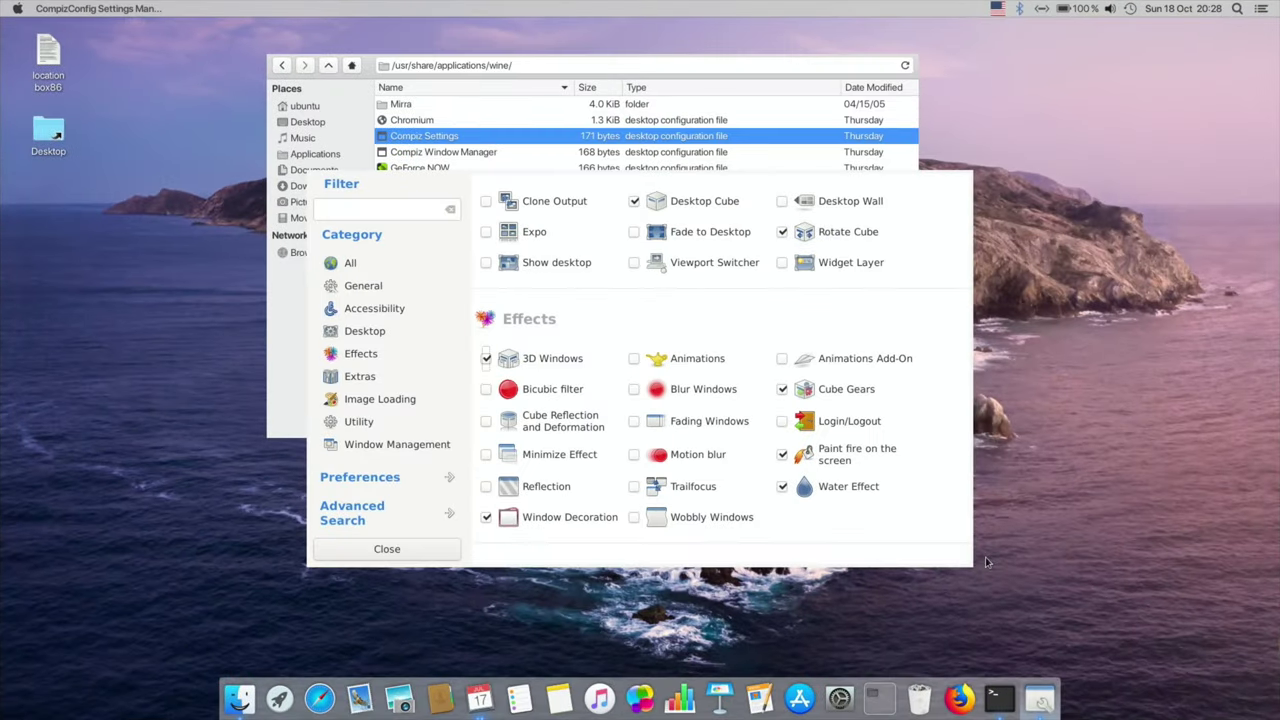
{"action": "key", "text": "ctrl+alt+Right"}
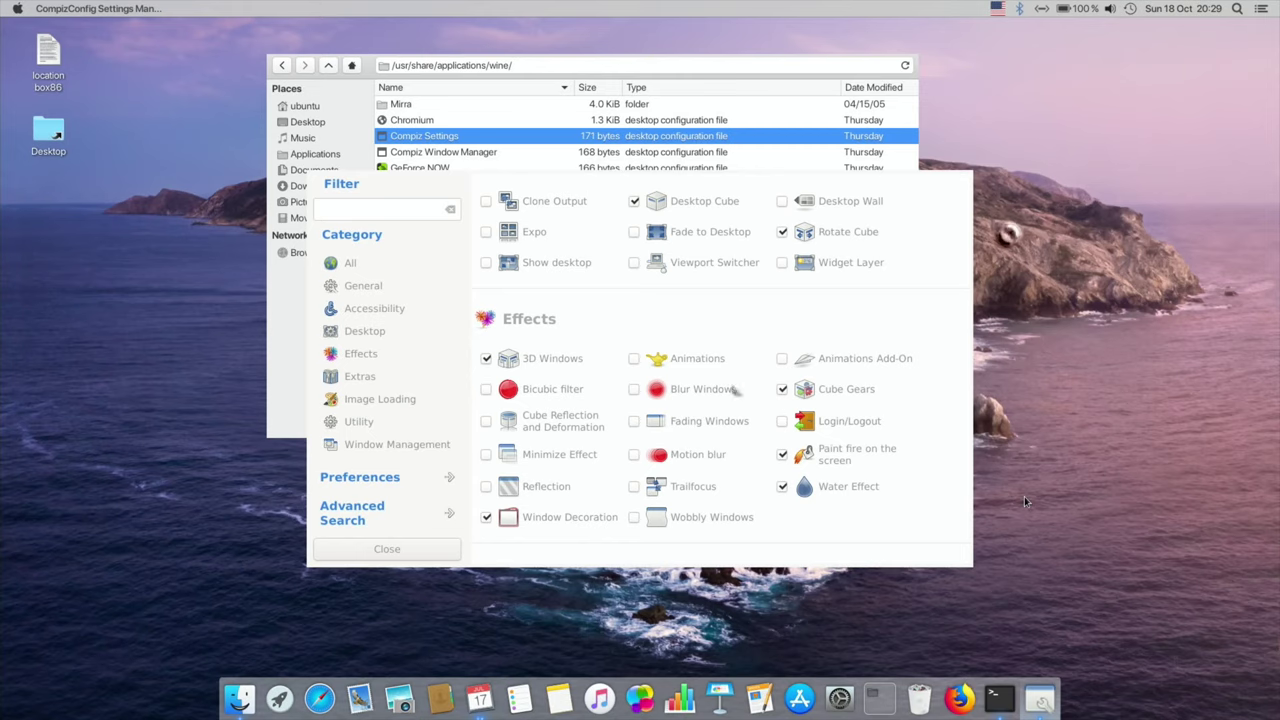
- Start water-drop rain with Shift+F9, paint a fire trail, then disable Paint fire on the screen
{"action": "key", "text": "shift+F9"}
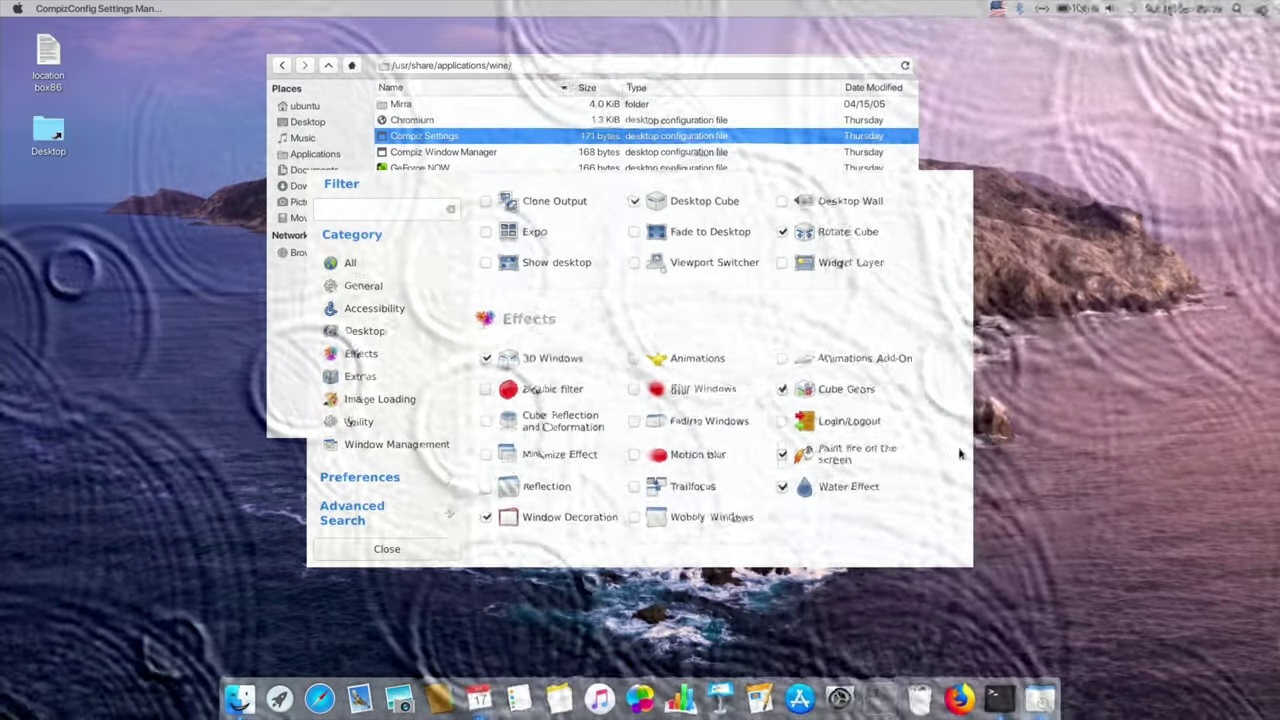
{"action": "mouse_move", "coordinate": [960, 454]}
{"action": "left_mouse_down"}
{"action": "mouse_move", "coordinate": [957, 414]}
{"action": "mouse_move", "coordinate": [636, 418]}
{"action": "mouse_move", "coordinate": [399, 402]}
{"action": "mouse_move", "coordinate": [244, 256]}
{"action": "mouse_move", "coordinate": [470, 205]}
{"action": "mouse_move", "coordinate": [510, 330]}
{"action": "mouse_move", "coordinate": [253, 394]}
{"action": "mouse_move", "coordinate": [300, 360]}
{"action": "mouse_move", "coordinate": [270, 390]}
{"action": "mouse_move", "coordinate": [817, 524]}
{"action": "left_mouse_up"}
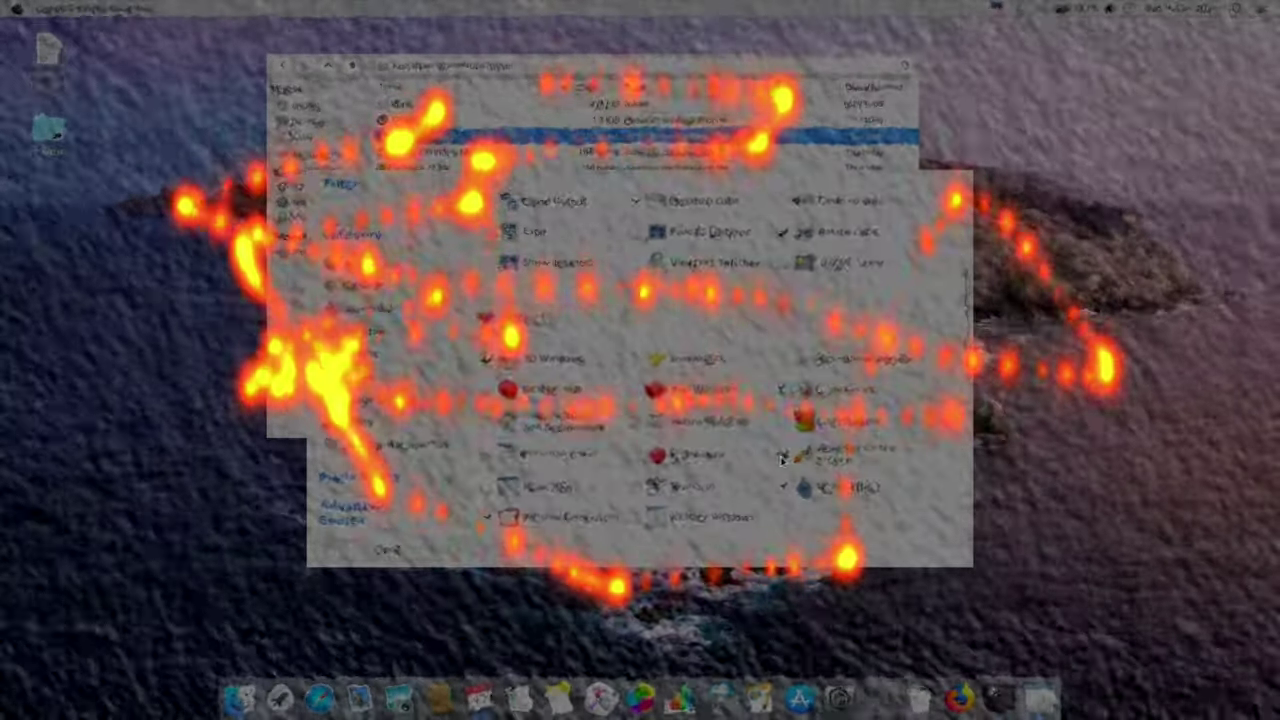
{"action": "left_click", "coordinate": [782, 456]}
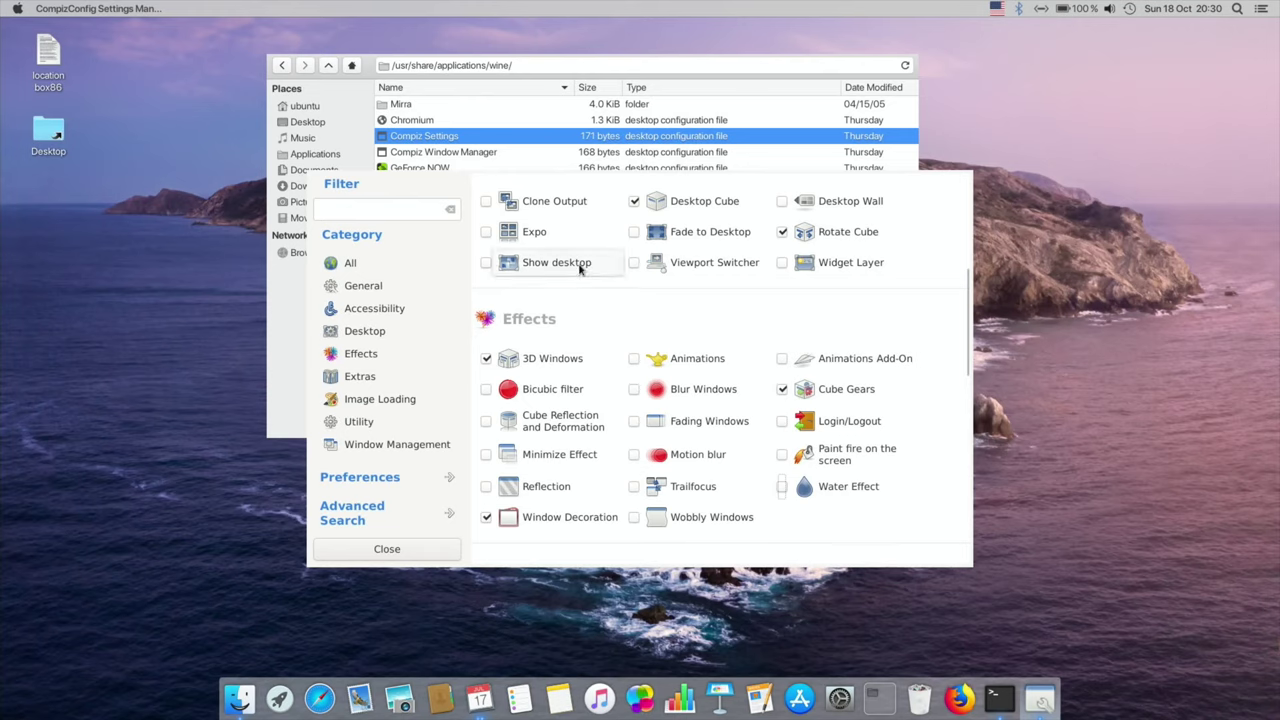
{"action": "scroll", "coordinate": [579, 268], "scroll_direction": "down", "scroll_amount": 10}
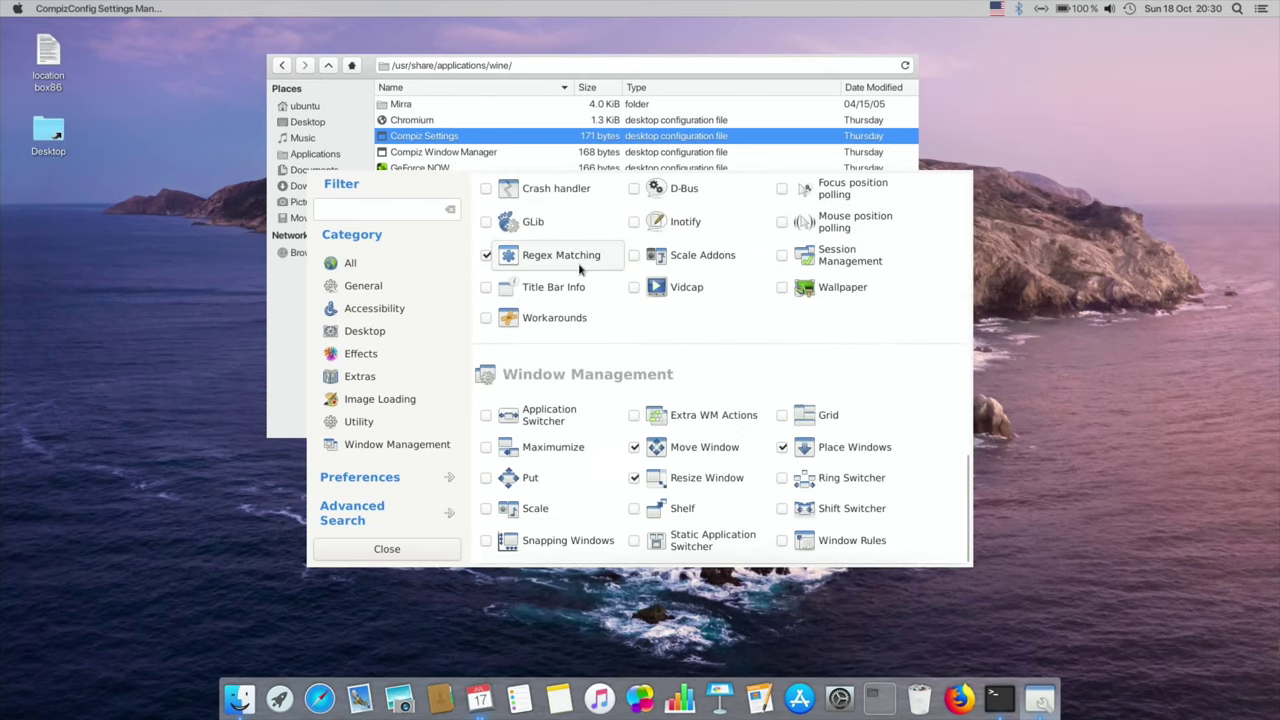
{"action": "scroll", "coordinate": [579, 268], "scroll_direction": "up", "scroll_amount": 8}
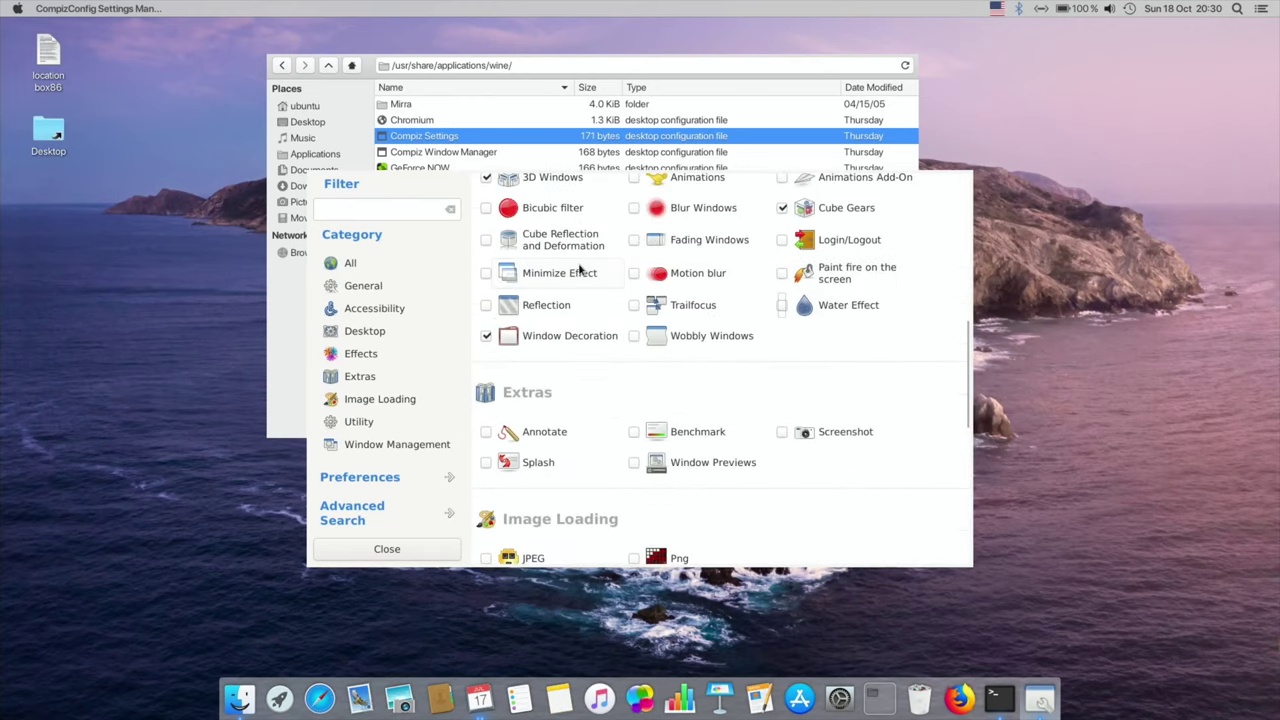
{"action": "scroll", "coordinate": [579, 268], "scroll_direction": "up", "scroll_amount": 10}
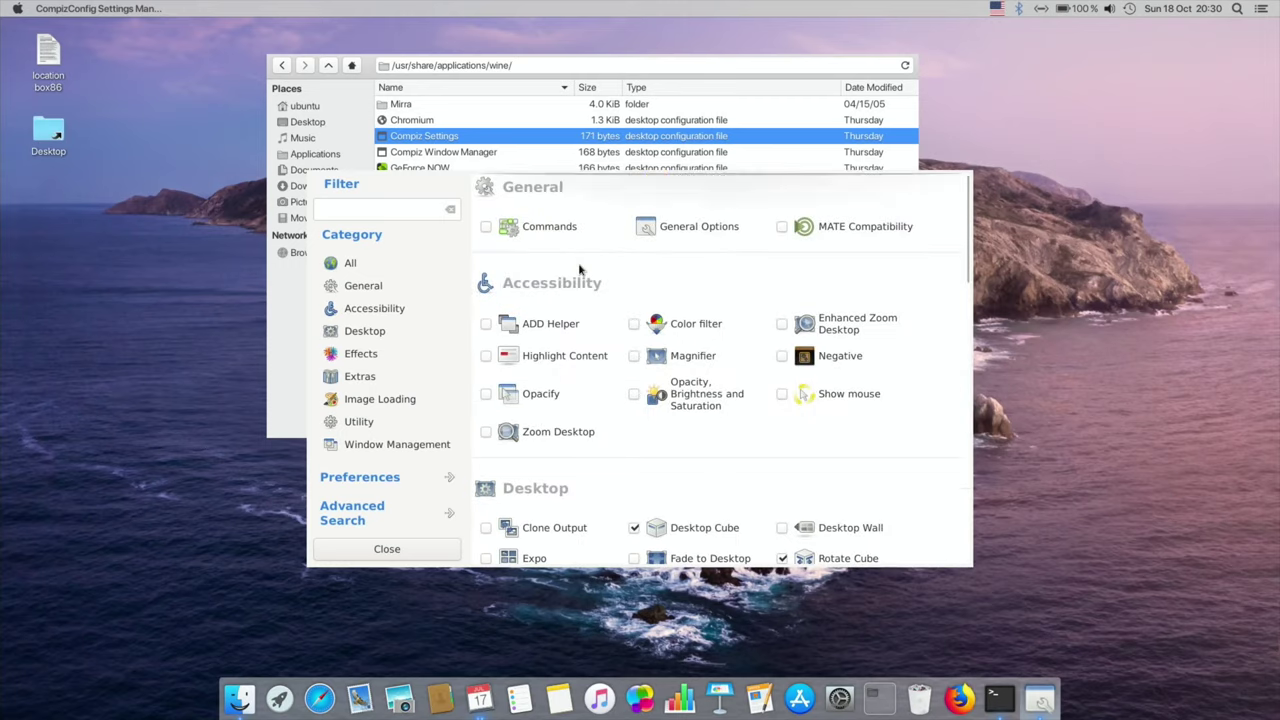
{"action": "scroll", "coordinate": [579, 268], "scroll_direction": "down", "scroll_amount": 10}
{"action": "scroll", "coordinate": [579, 268], "scroll_direction": "up", "scroll_amount": 10}
{"action": "scroll", "coordinate": [579, 268], "scroll_direction": "down", "scroll_amount": 10}
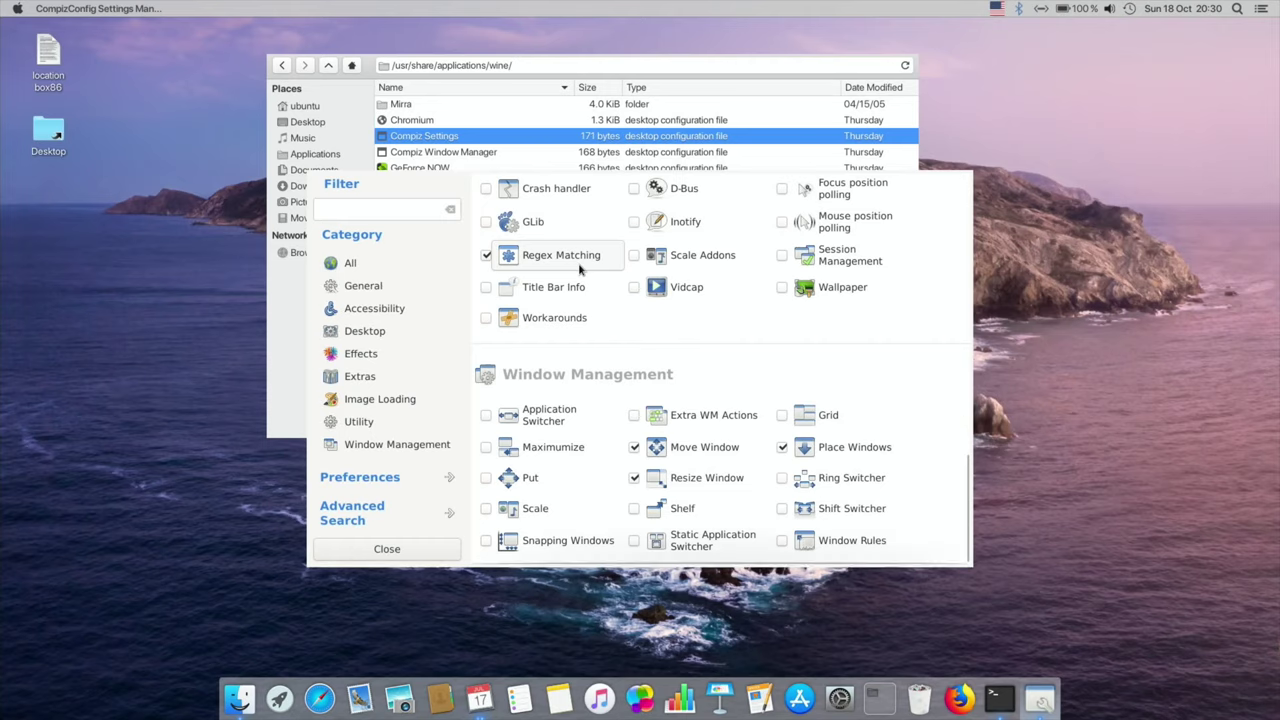